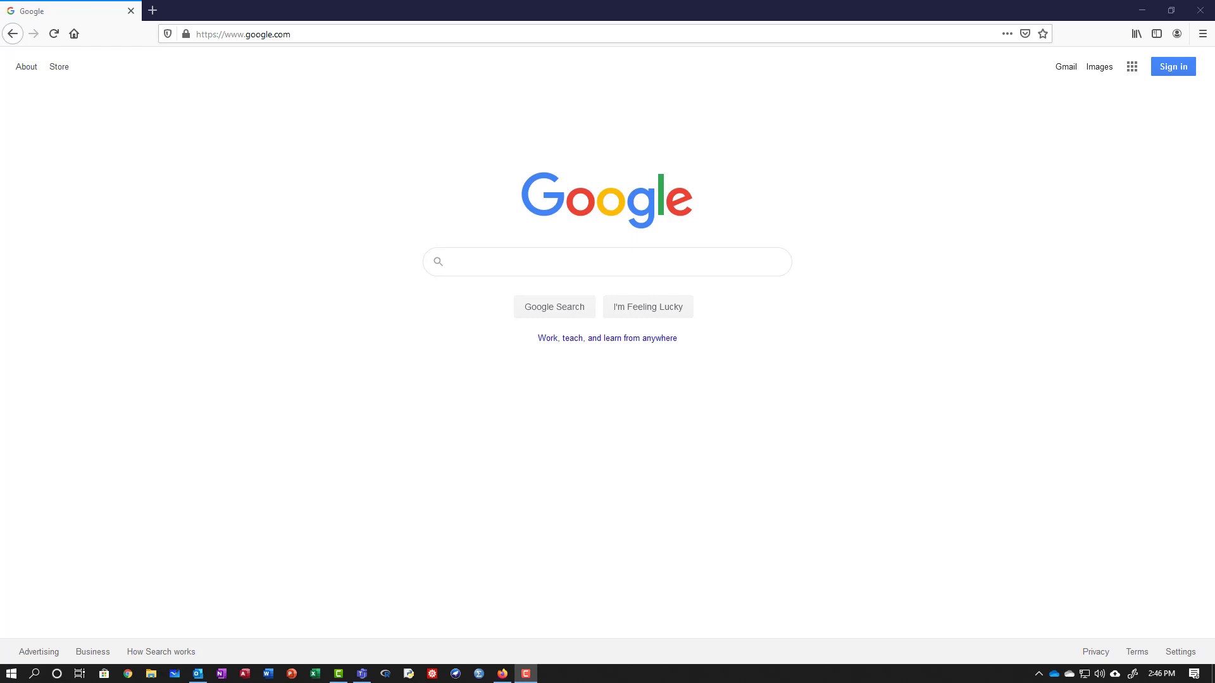
click(413, 30)
key(ctrl+a)
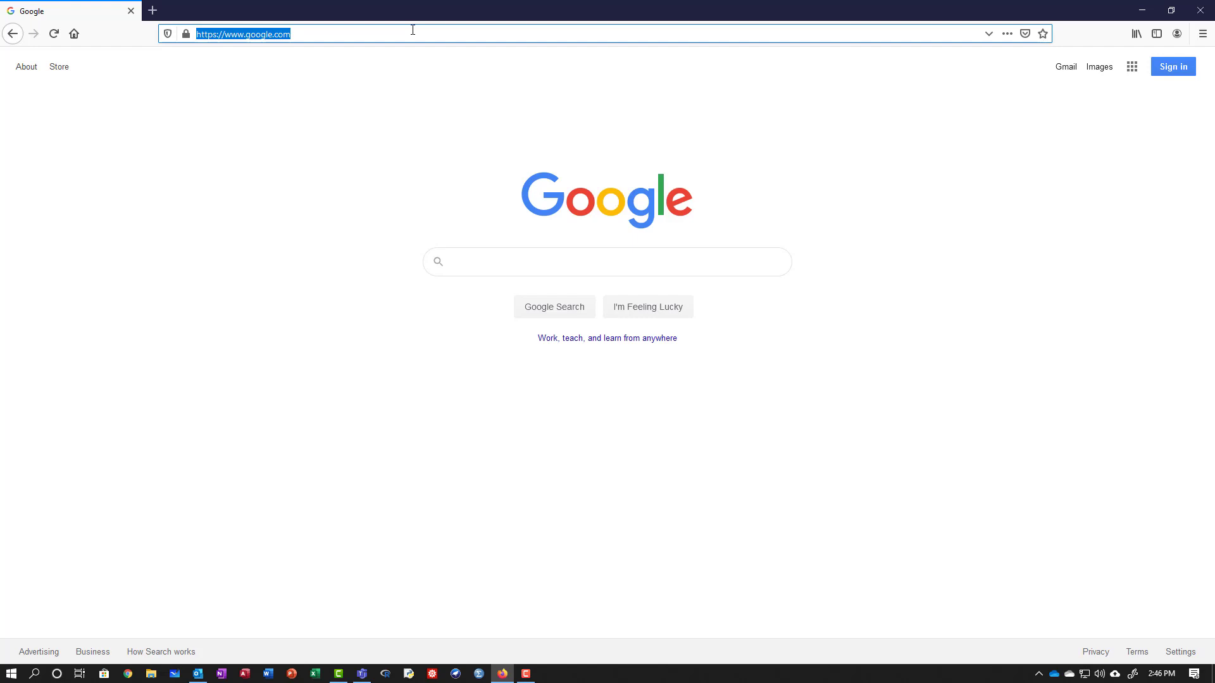
text(www.fmarion.edu/)
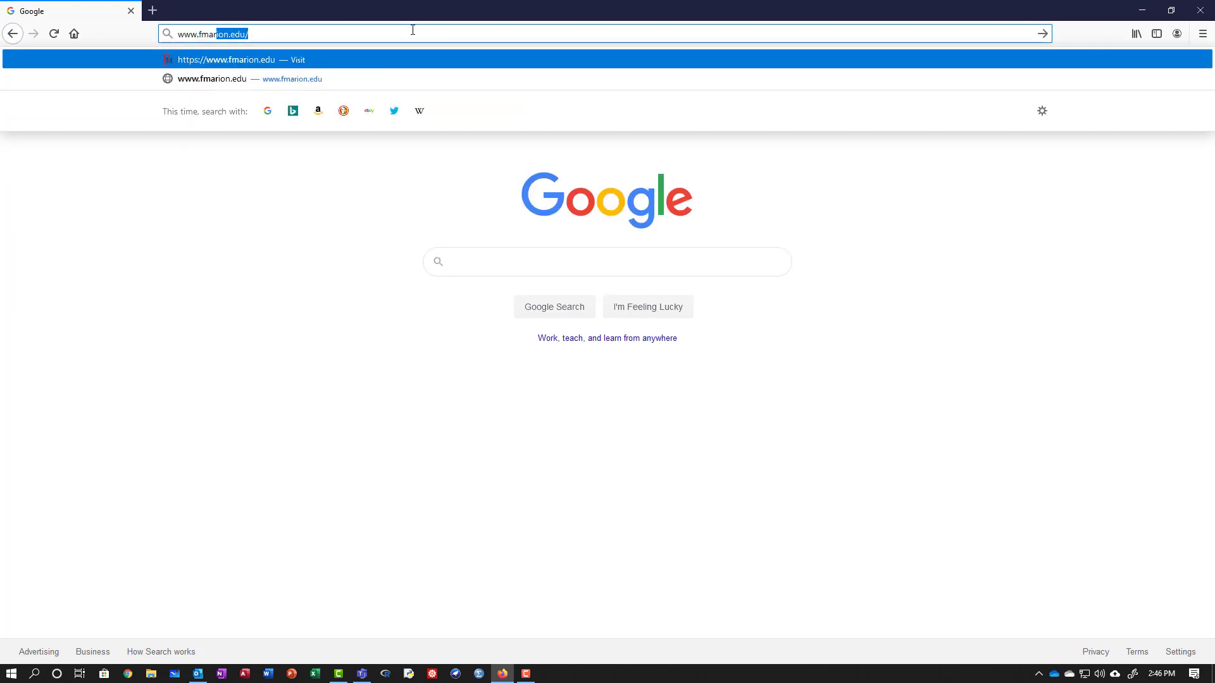
key(Return)
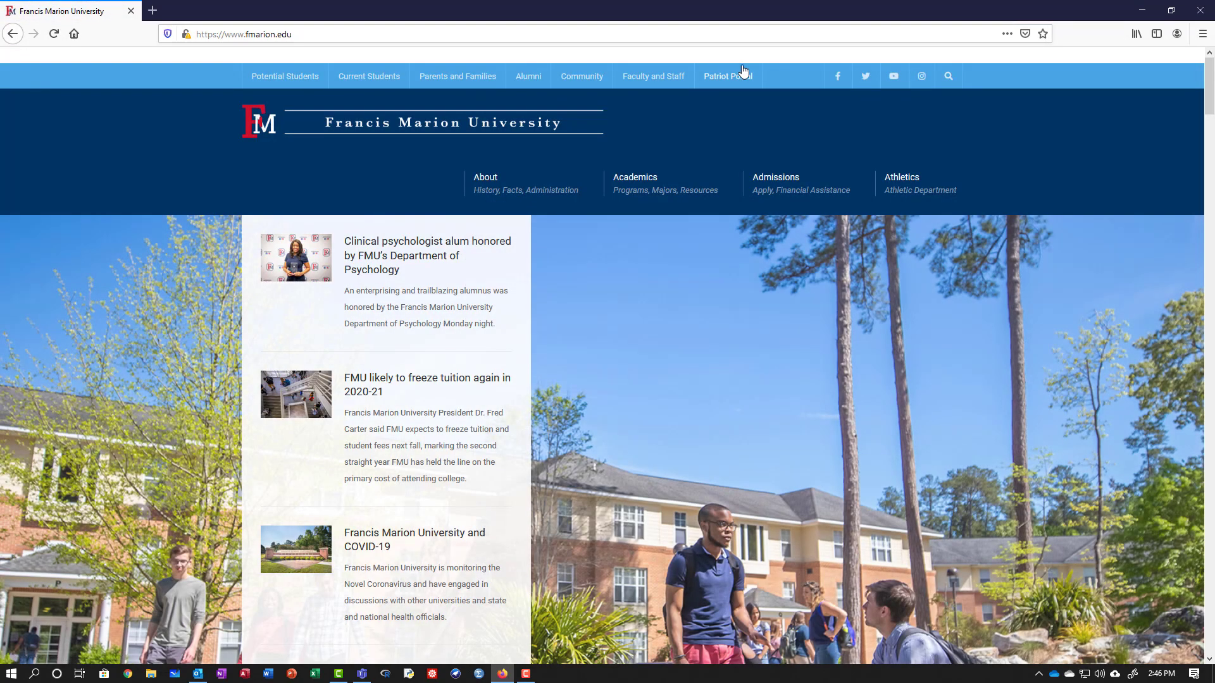
mouse_move(730, 76)
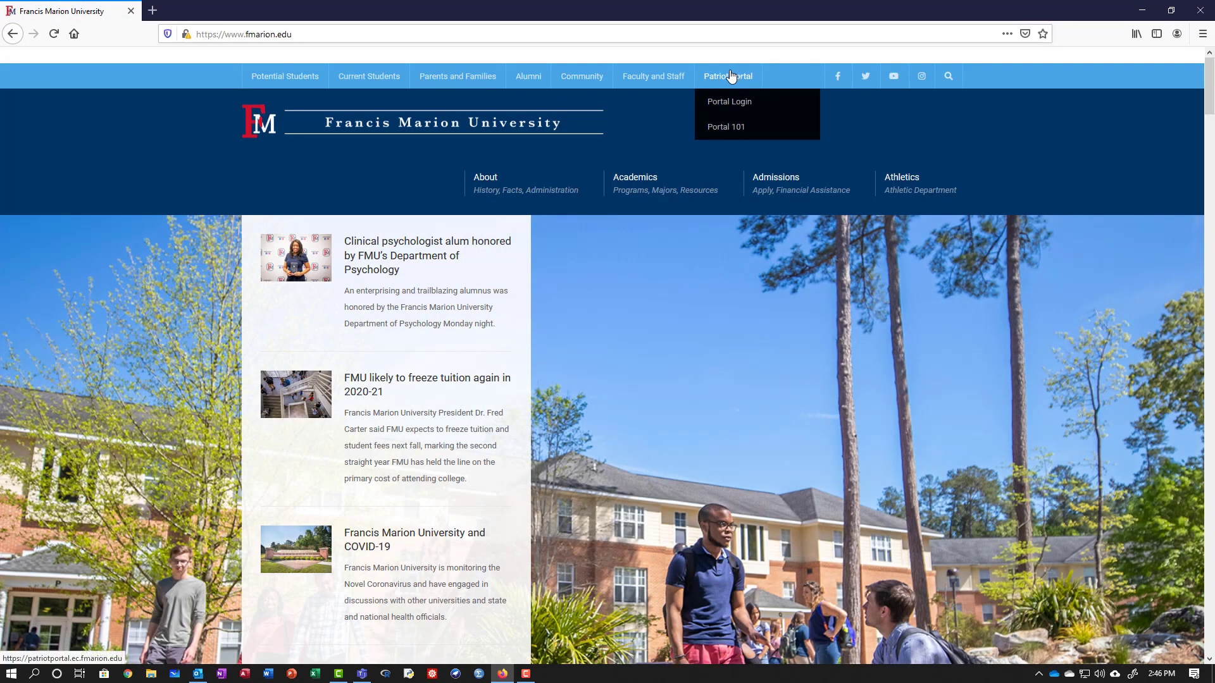
click(731, 76)
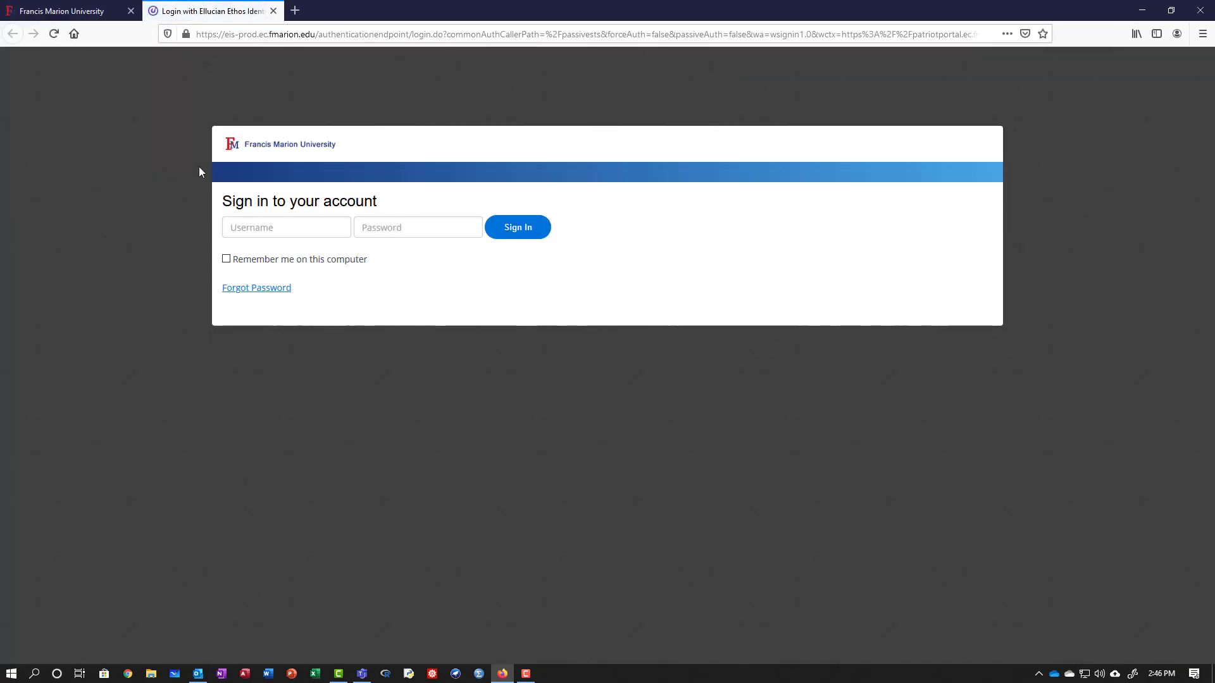
Sign in with the university username and password, declining Firefox's offer to save the login.
click(273, 226)
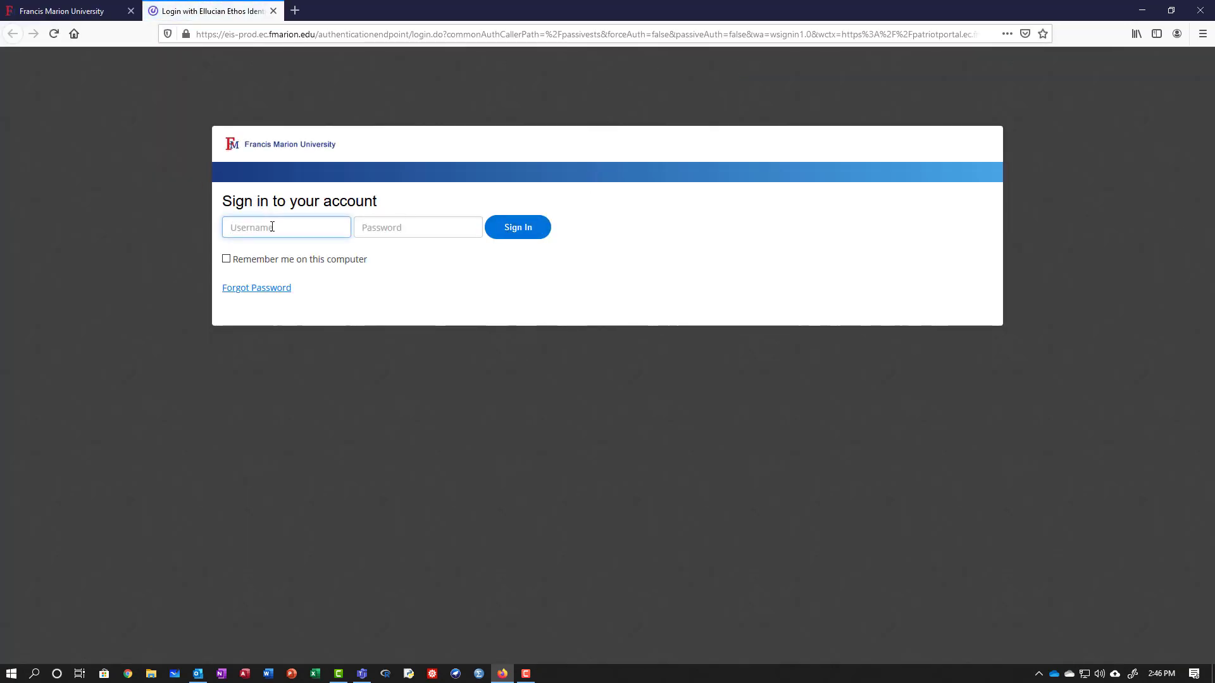
text(hrajagop)
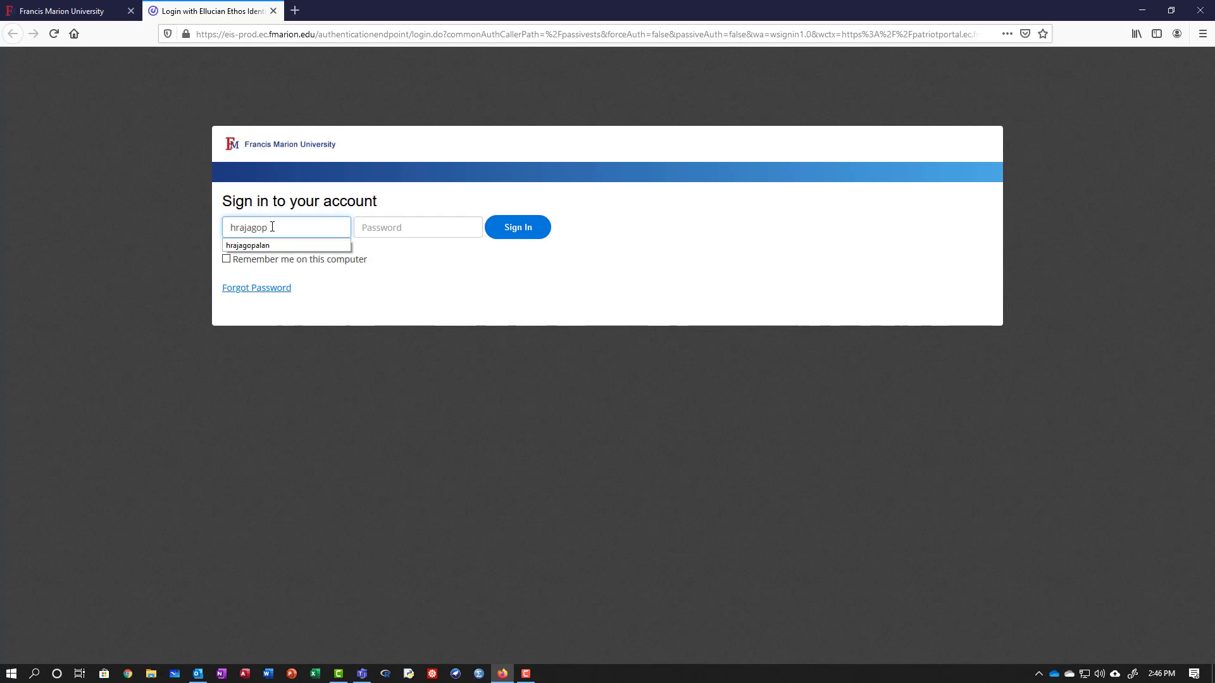
text(alan)
key(Tab)
text(•)
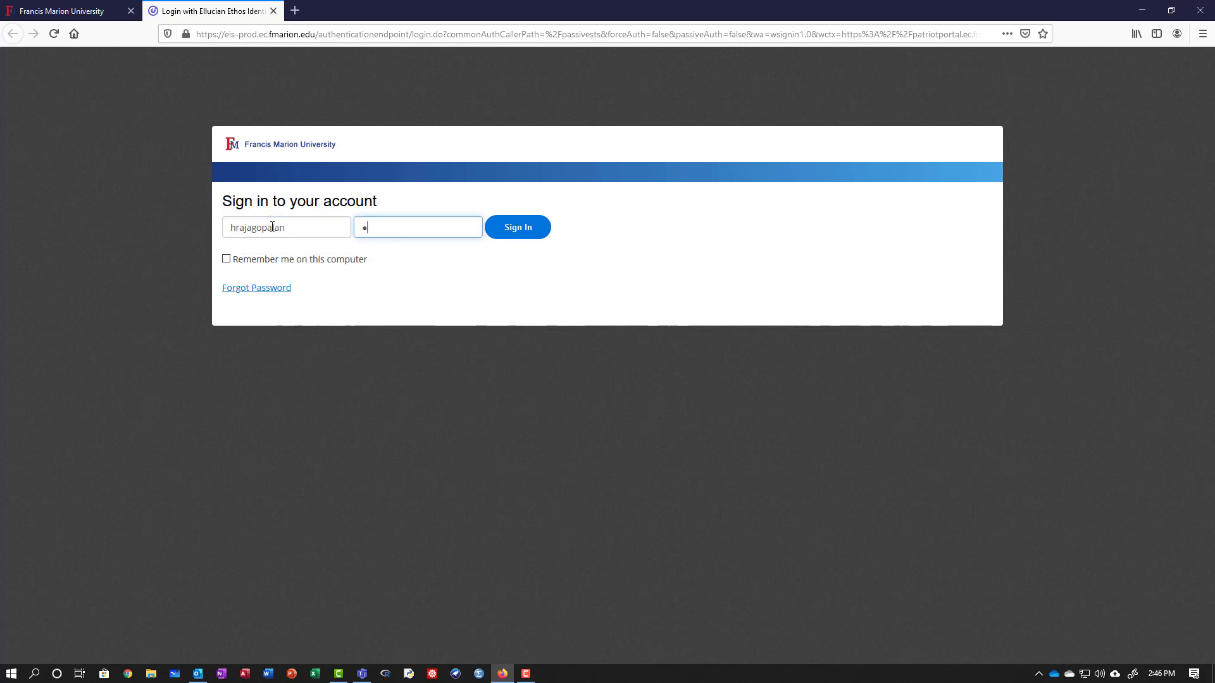
text(•••••••)
key(BackSpace)
key(BackSpace)
key(BackSpace)
key(BackSpace)
key(BackSpace)
key(BackSpace)
key(BackSpace)
key(BackSpace)
text(••••••••••)
key(Return)
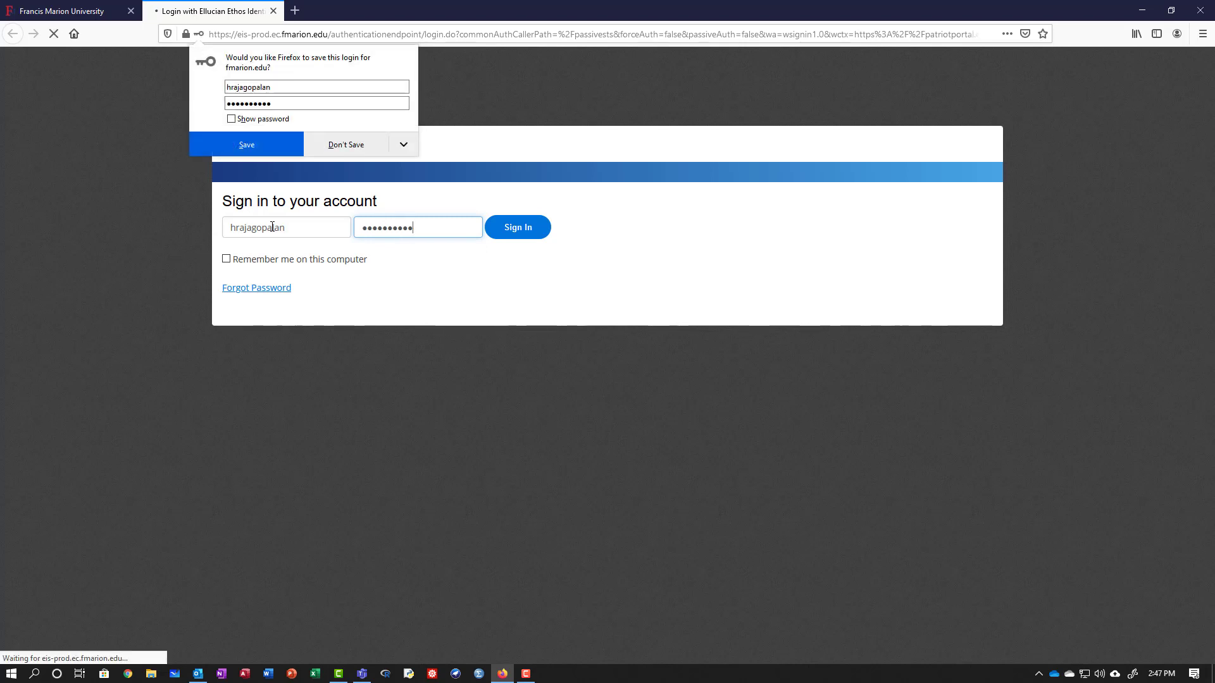
click(364, 143)
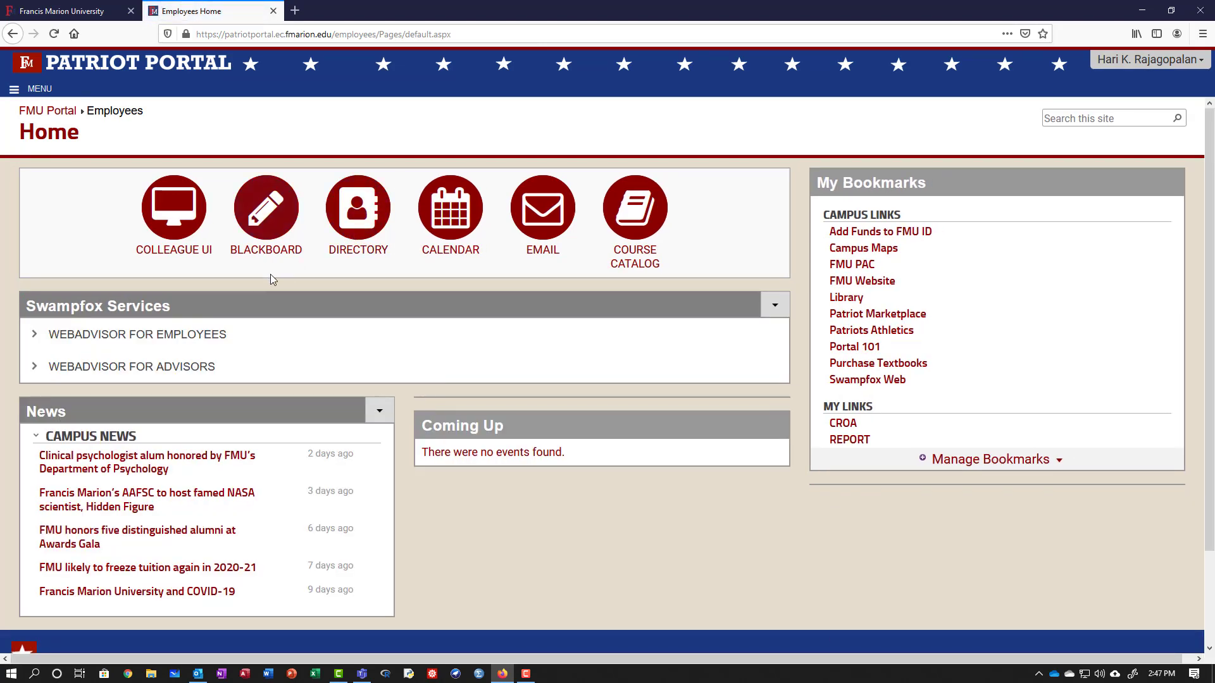
Launch Blackboard from the Patriot Portal home page.
click(262, 209)
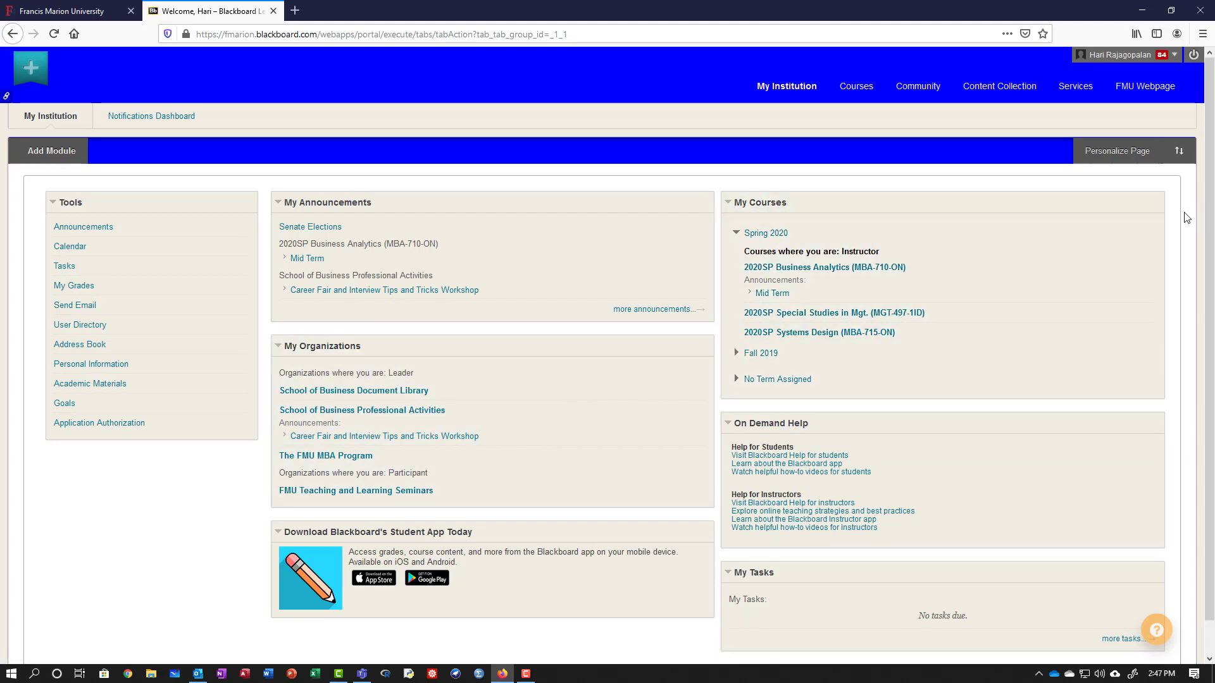
Submit the Personalize: My Courses settings, keeping courses grouped by term.
click(1155, 203)
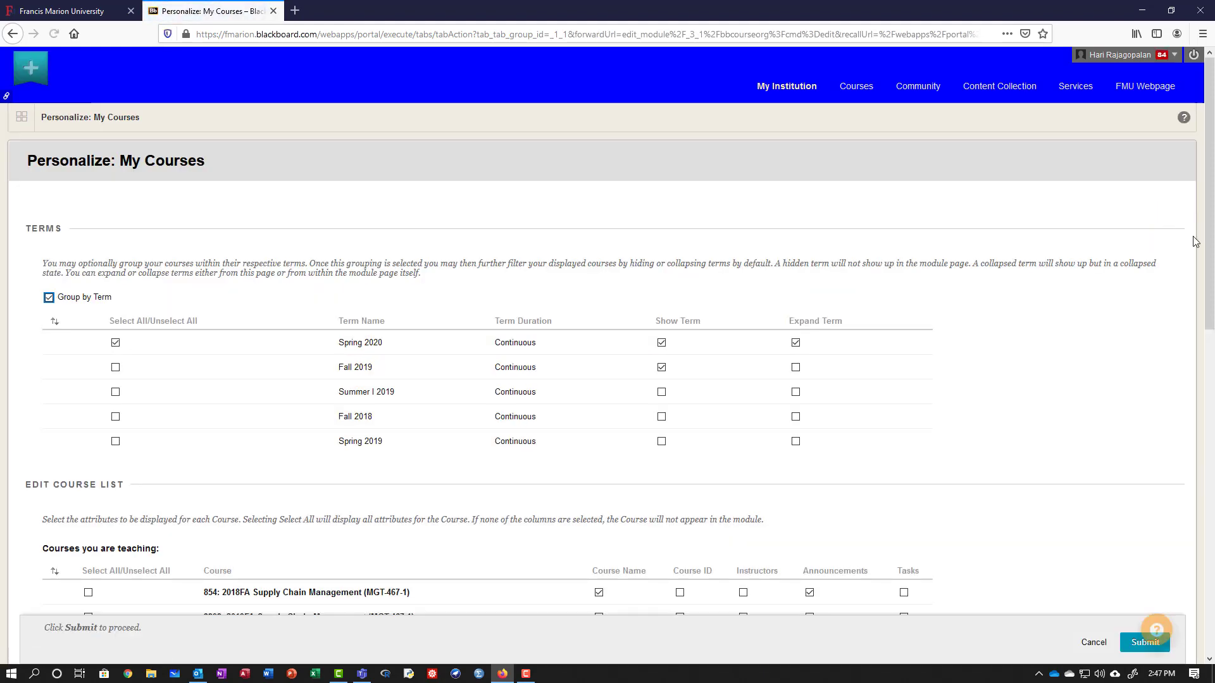
click(807, 92)
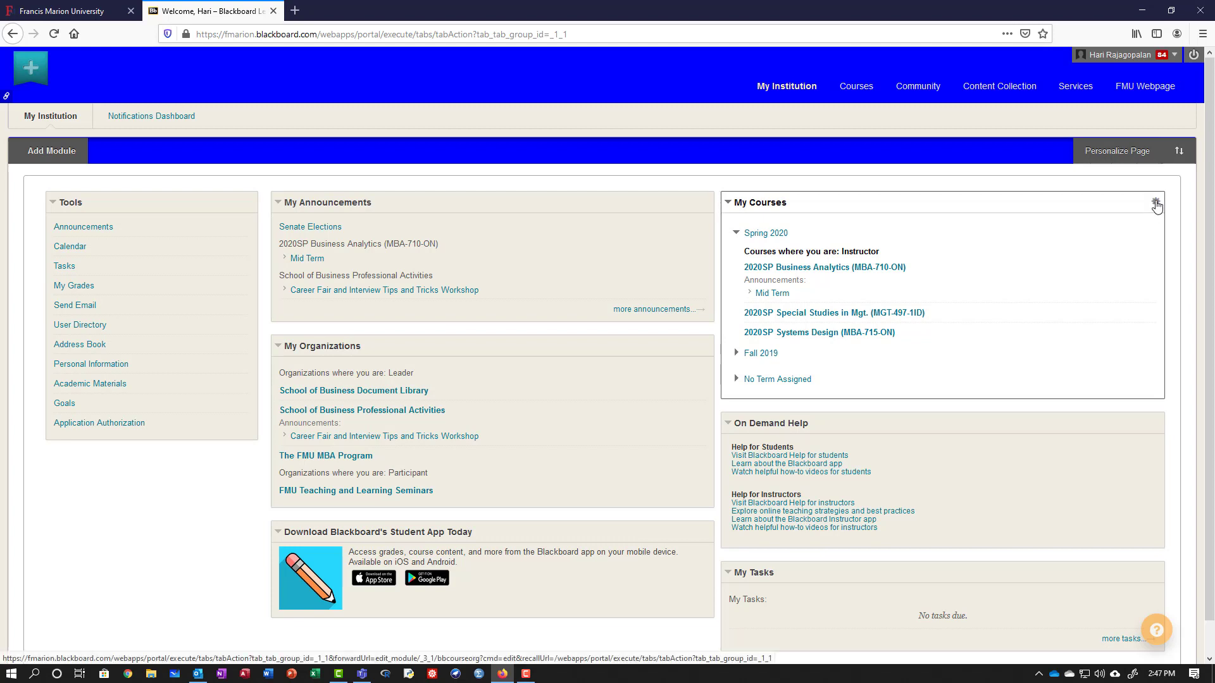
click(1155, 204)
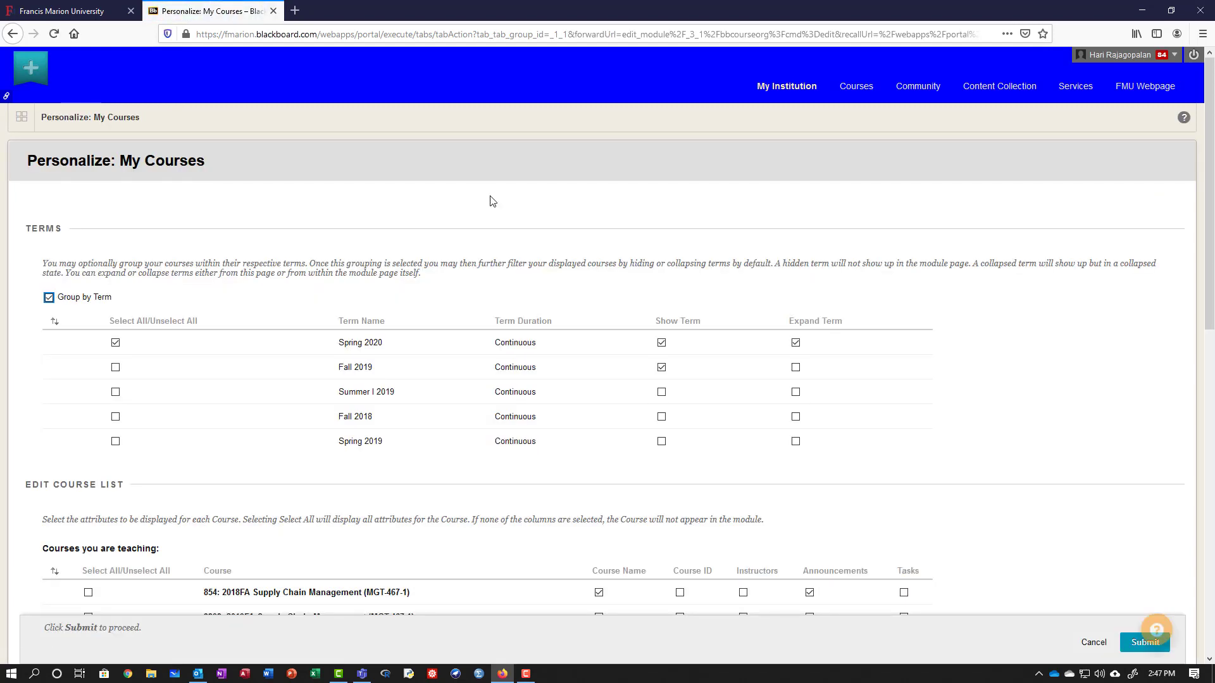
scroll(392, 246, down, 1)
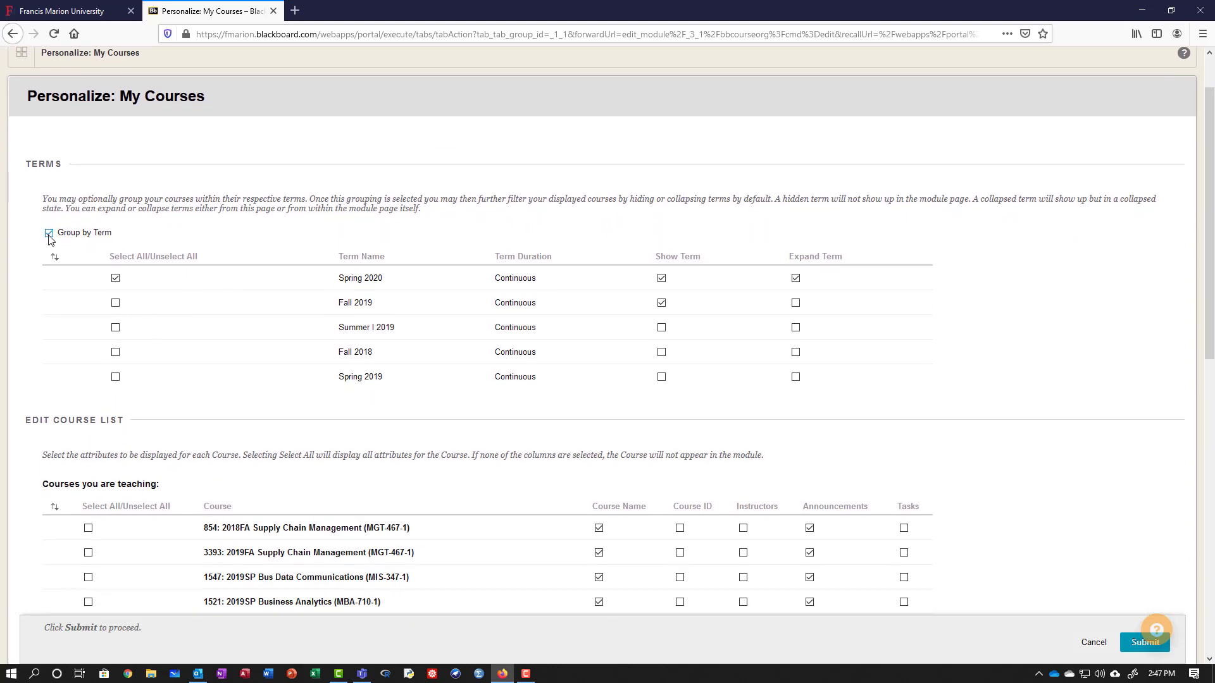
key(super+Tab)
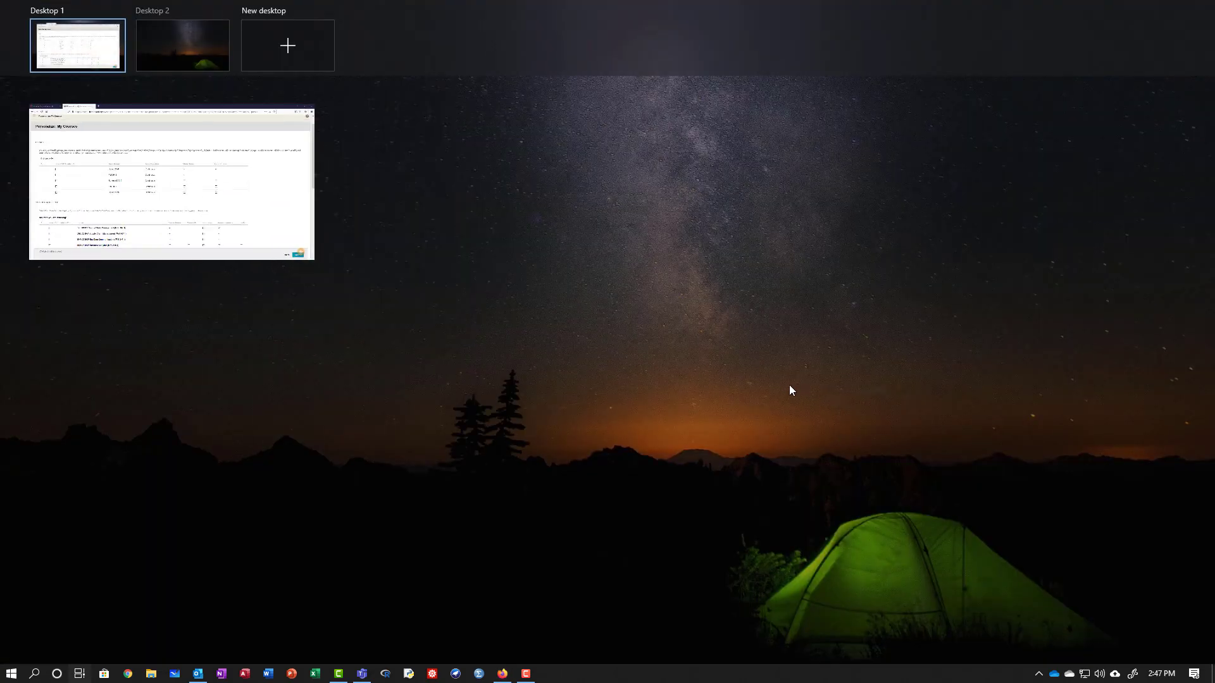
key(Escape)
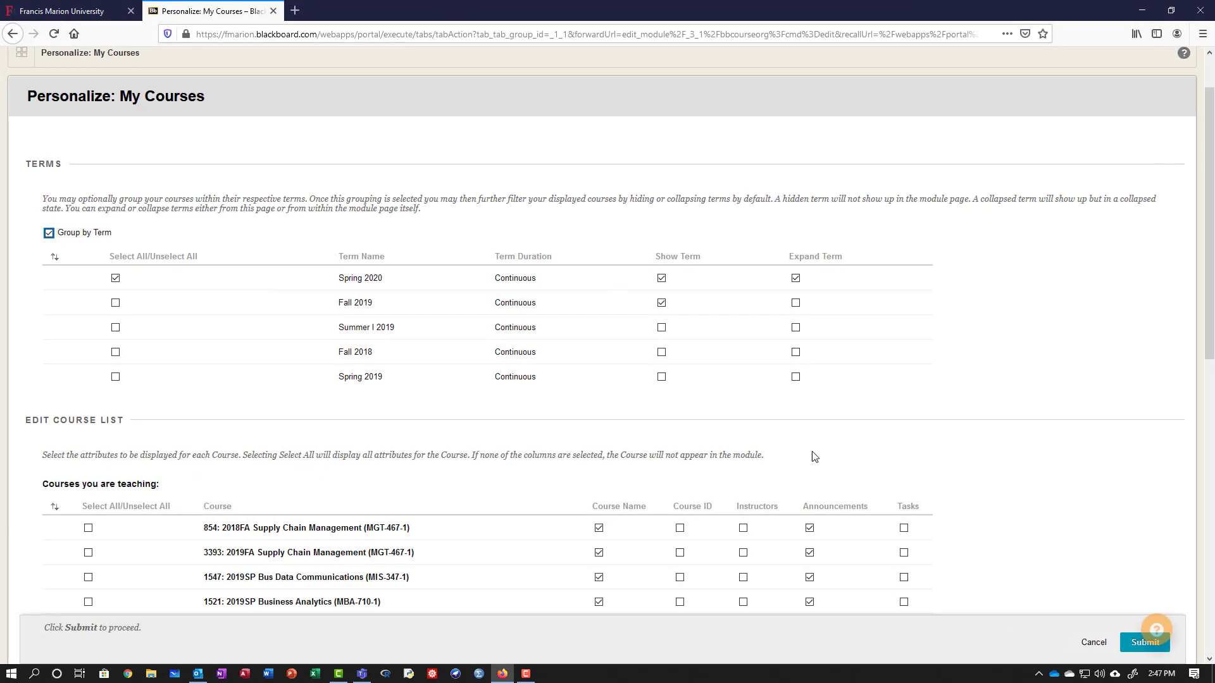
click(1130, 640)
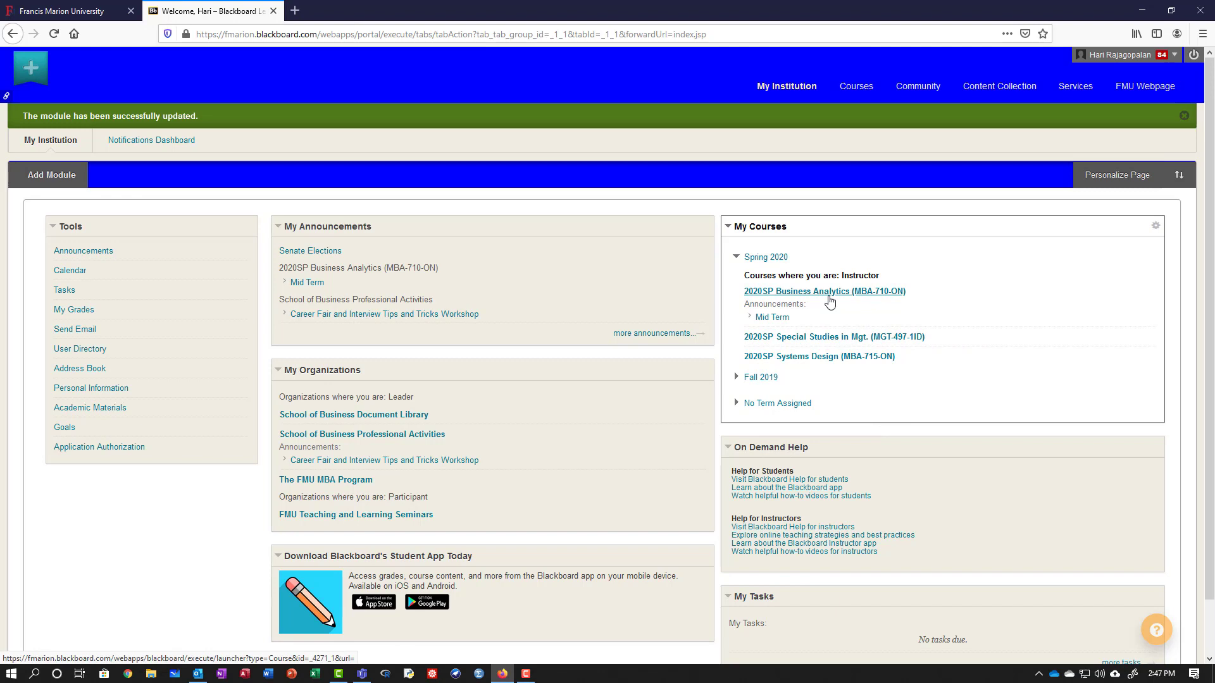
Enter the 2020SP Business Analytics course and show its Content lectures list.
click(829, 297)
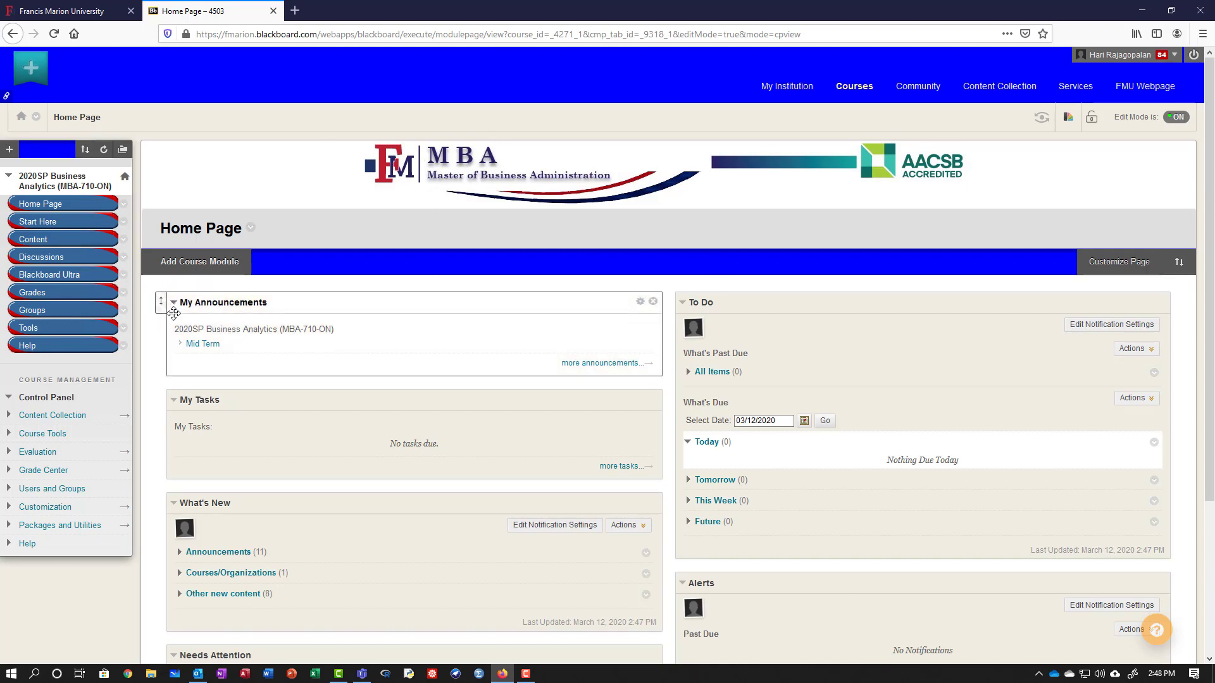
click(9, 399)
click(9, 399)
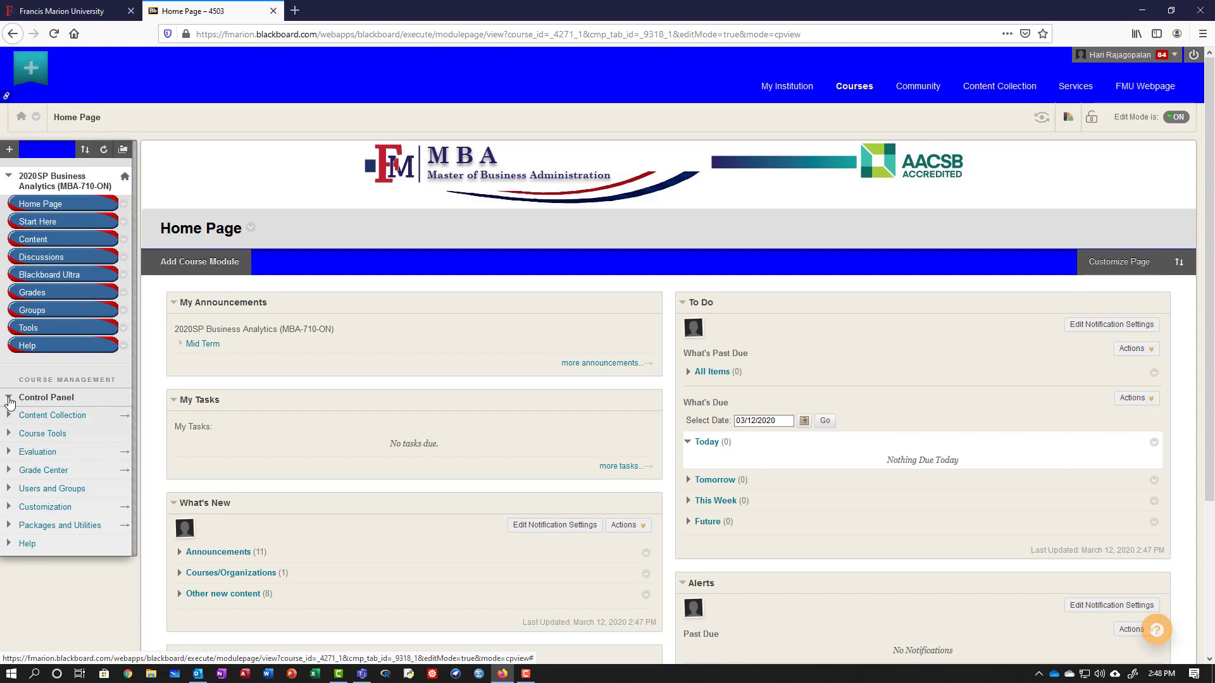
click(8, 399)
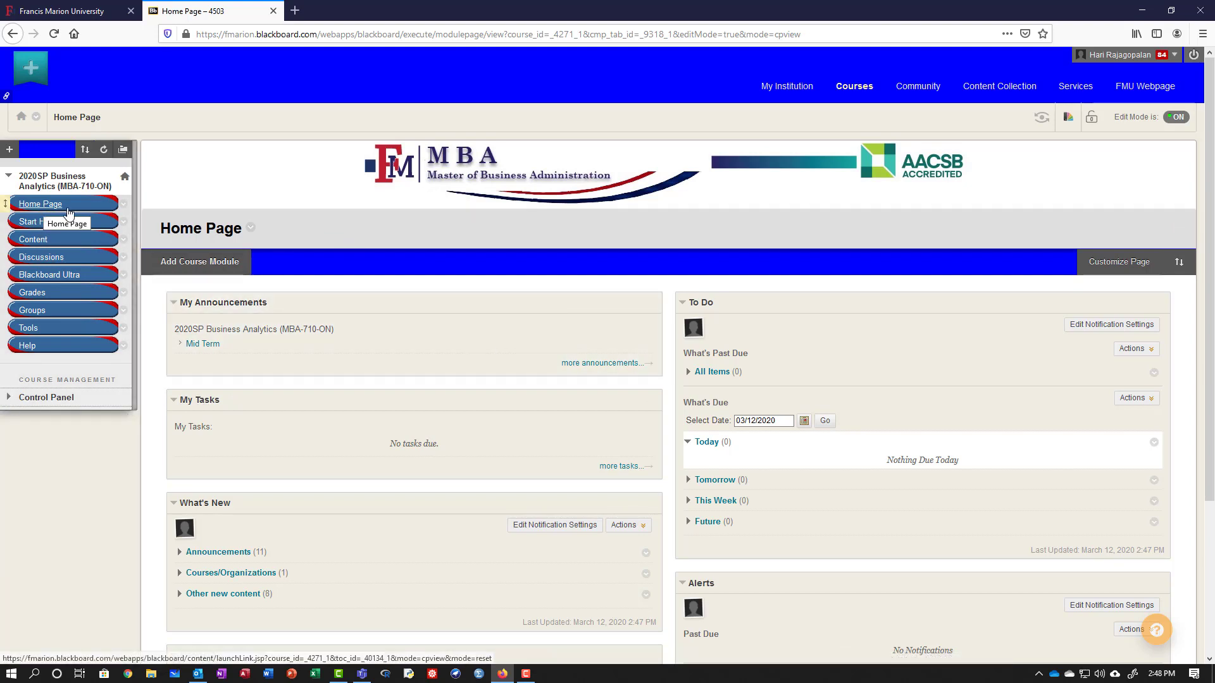
click(40, 245)
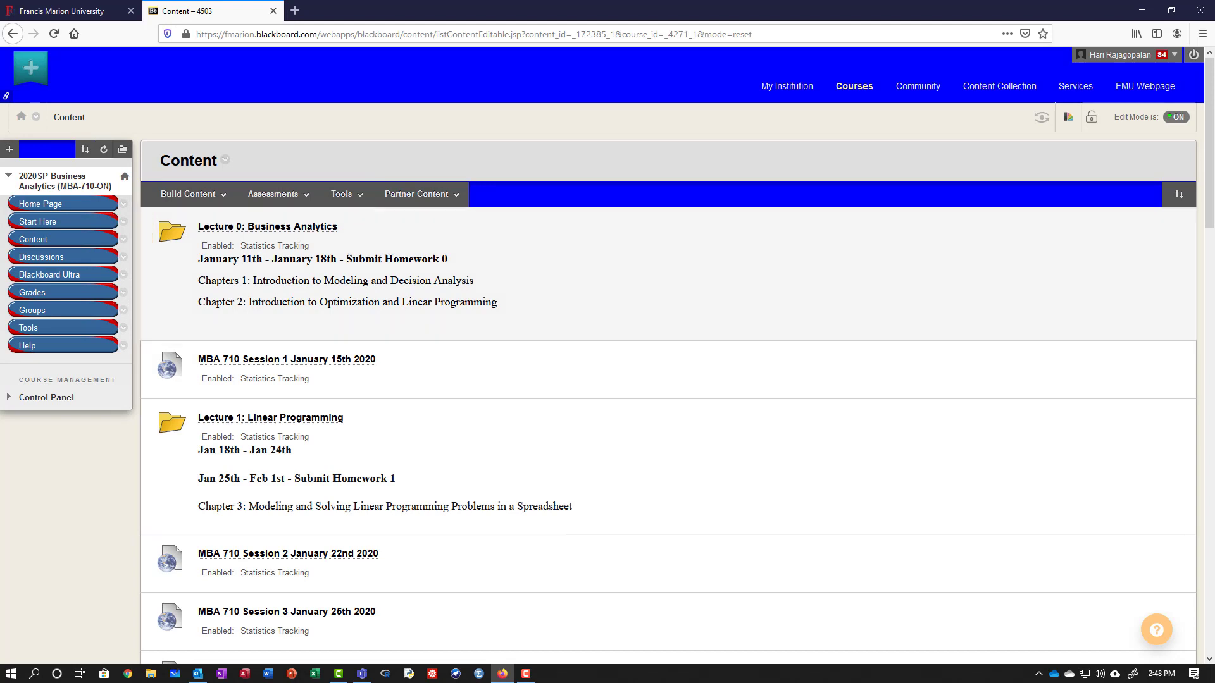
Create a new content Item named 'Linear Programming Chapter 3'.
click(196, 198)
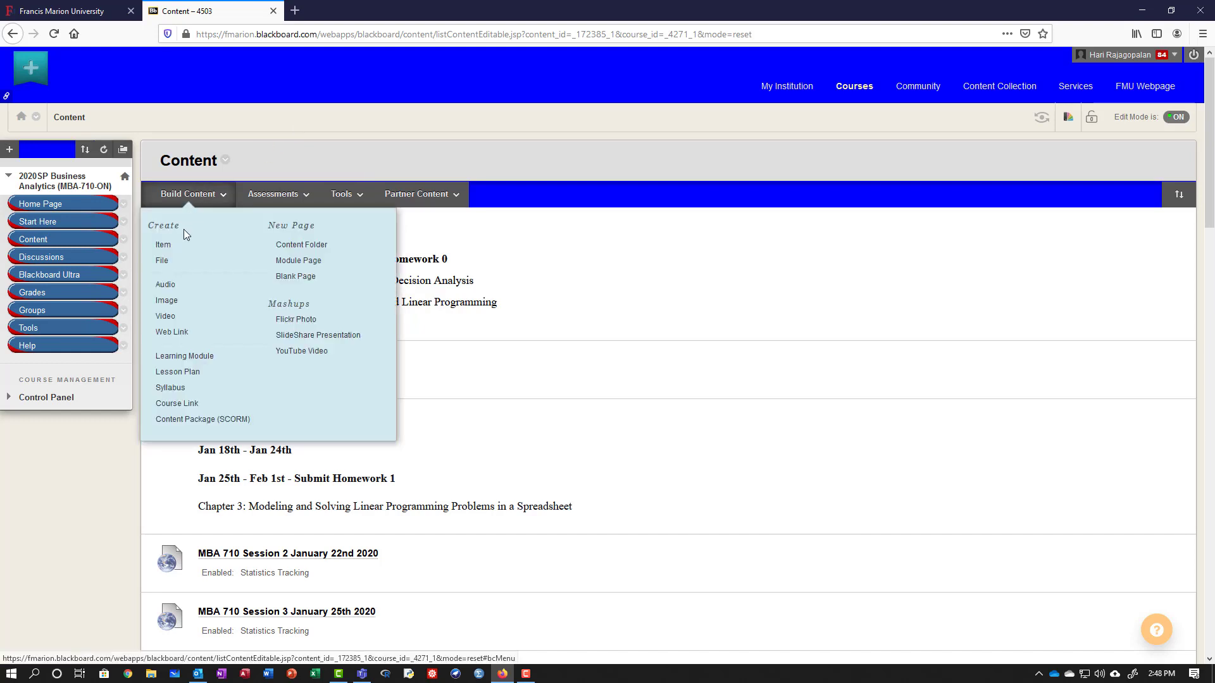
click(177, 252)
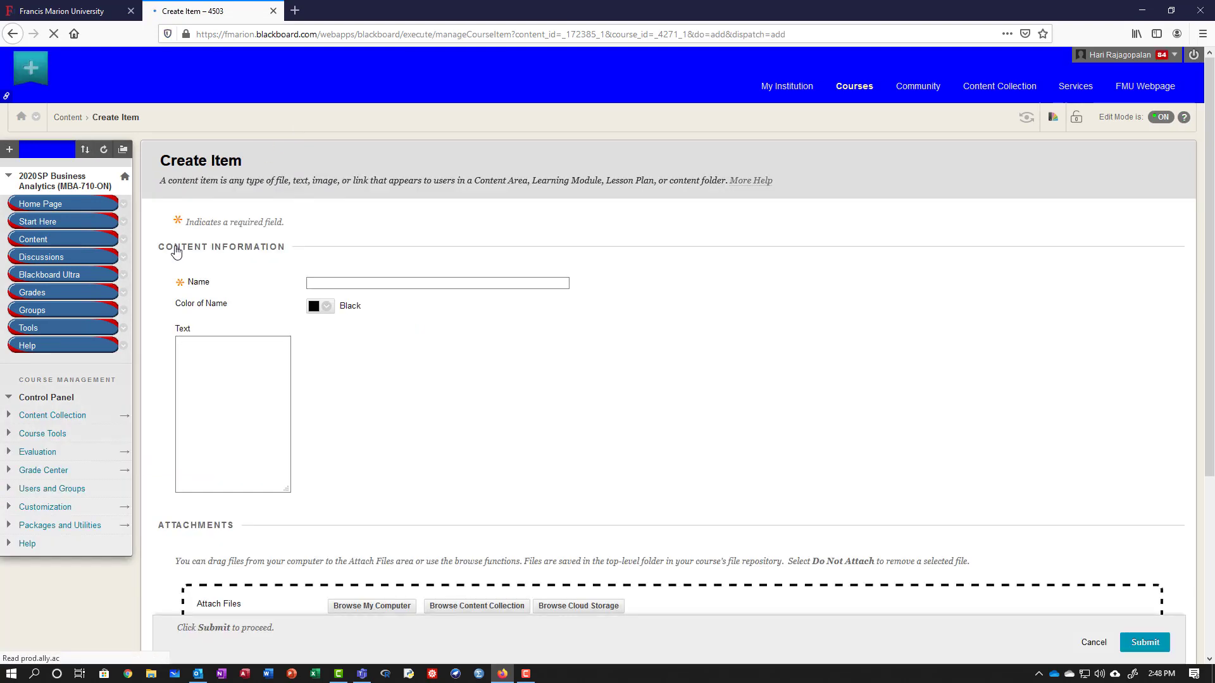
click(394, 281)
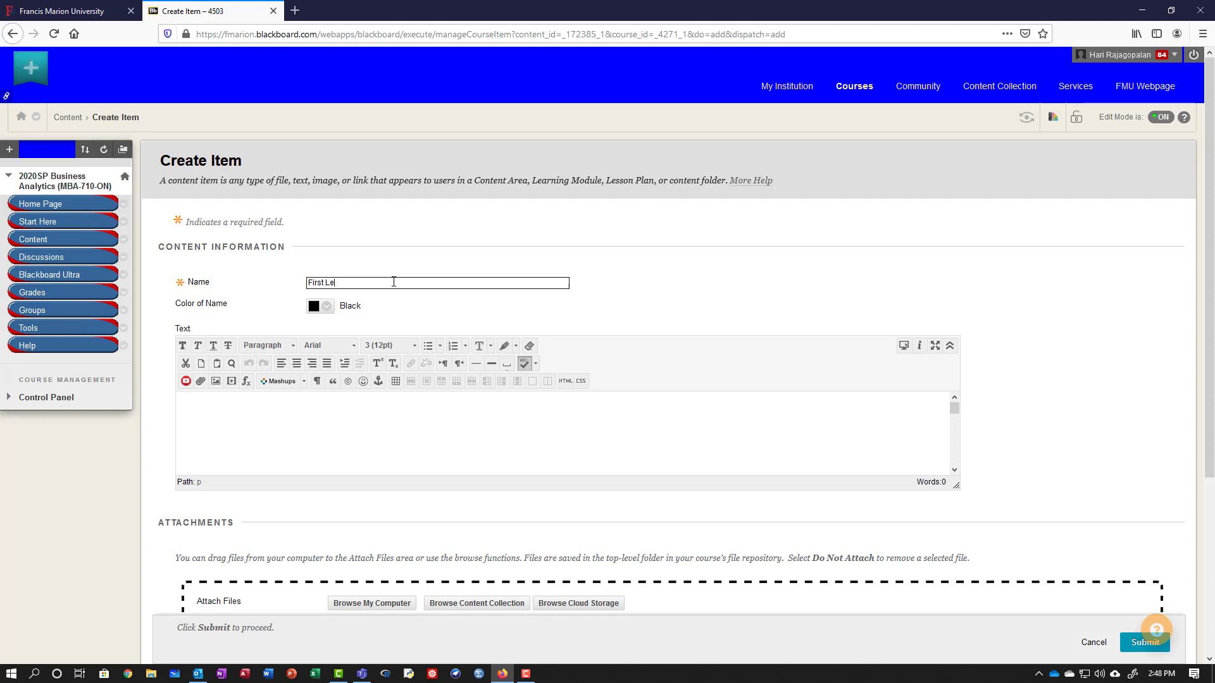
text(First Lecture in Powerpoint)
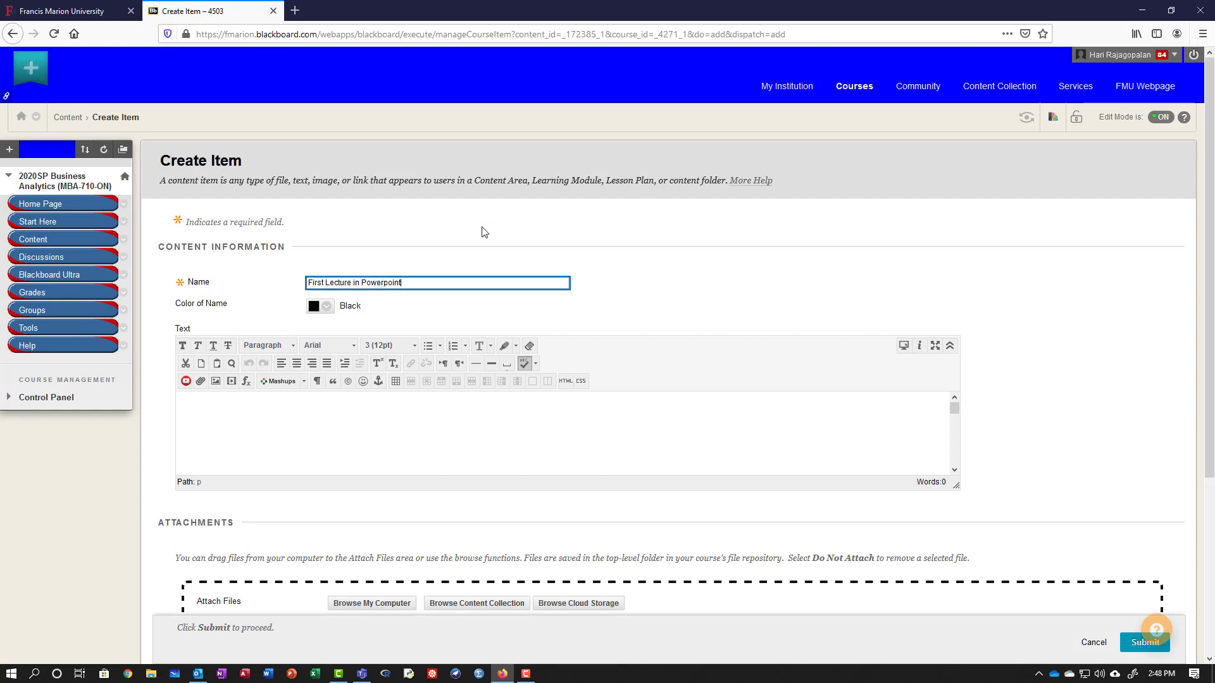
triple_click(336, 278)
text(Lineeare)
key(BackSpace)
key(BackSpace)
key(BackSpace)
key(BackSpace)
text(ar Programming Chapte)
Describe it as 'This material here is the lecture on Linear Programming for Chapter 3'.
click(366, 433)
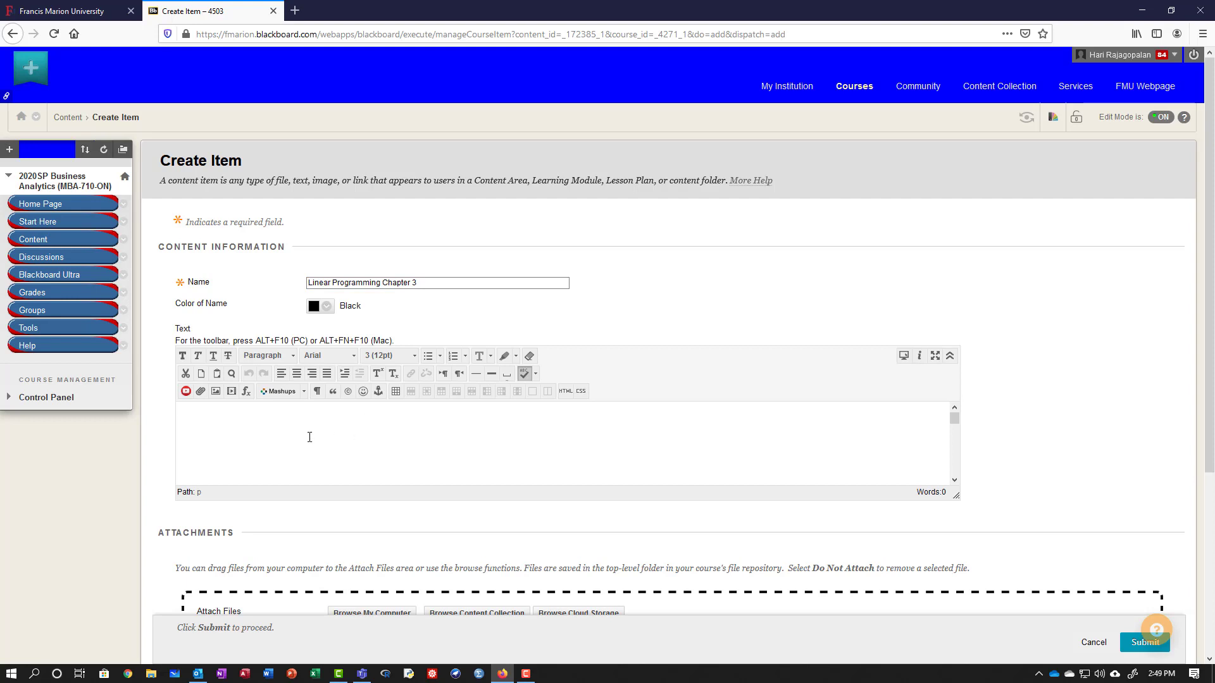
scroll(309, 438, down, 2)
text(This material here is the lecture on Linear Programm)
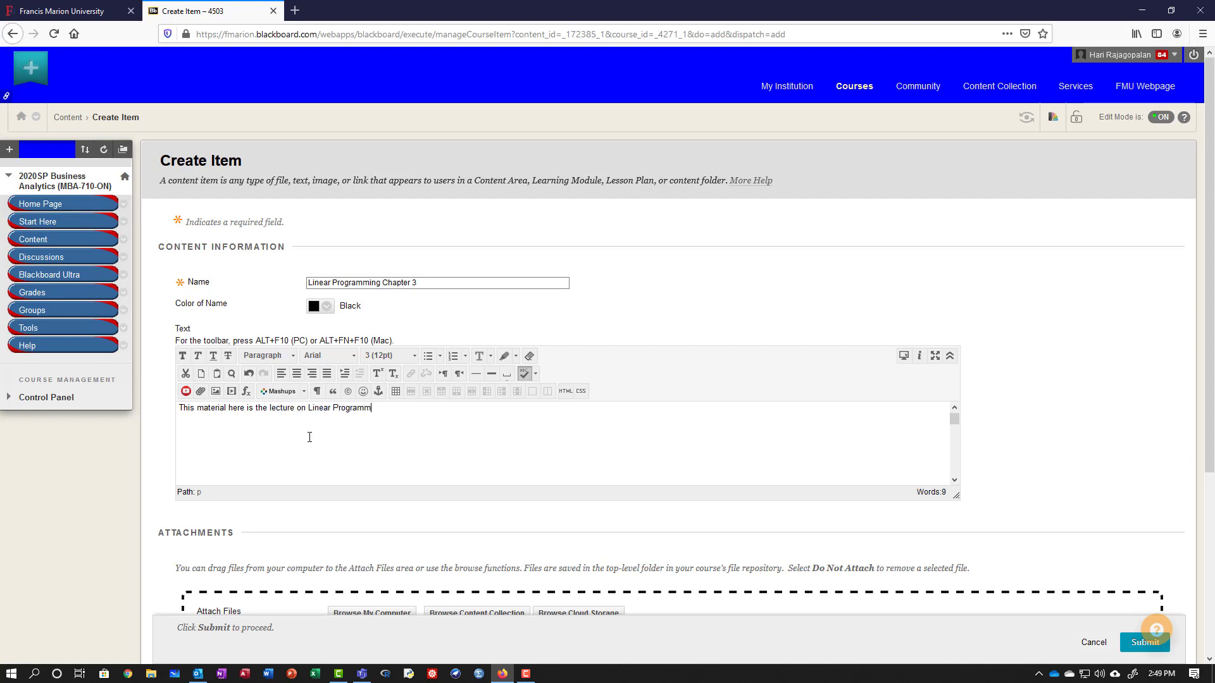
text(ing for Chapter 3)
scroll(604, 322, down, 4)
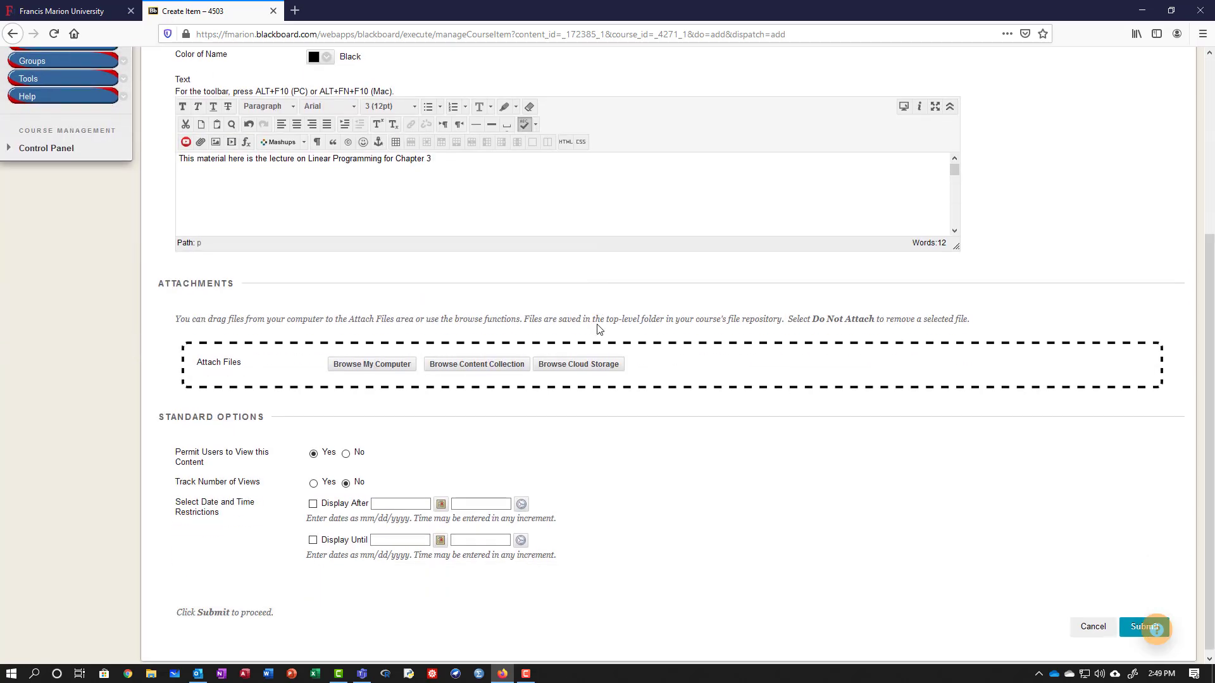
Attach Lecture 01-Multiperiod CashFlow.pptx from the MBA 710 Lectures folder and set Track Number of Views to Yes.
click(386, 365)
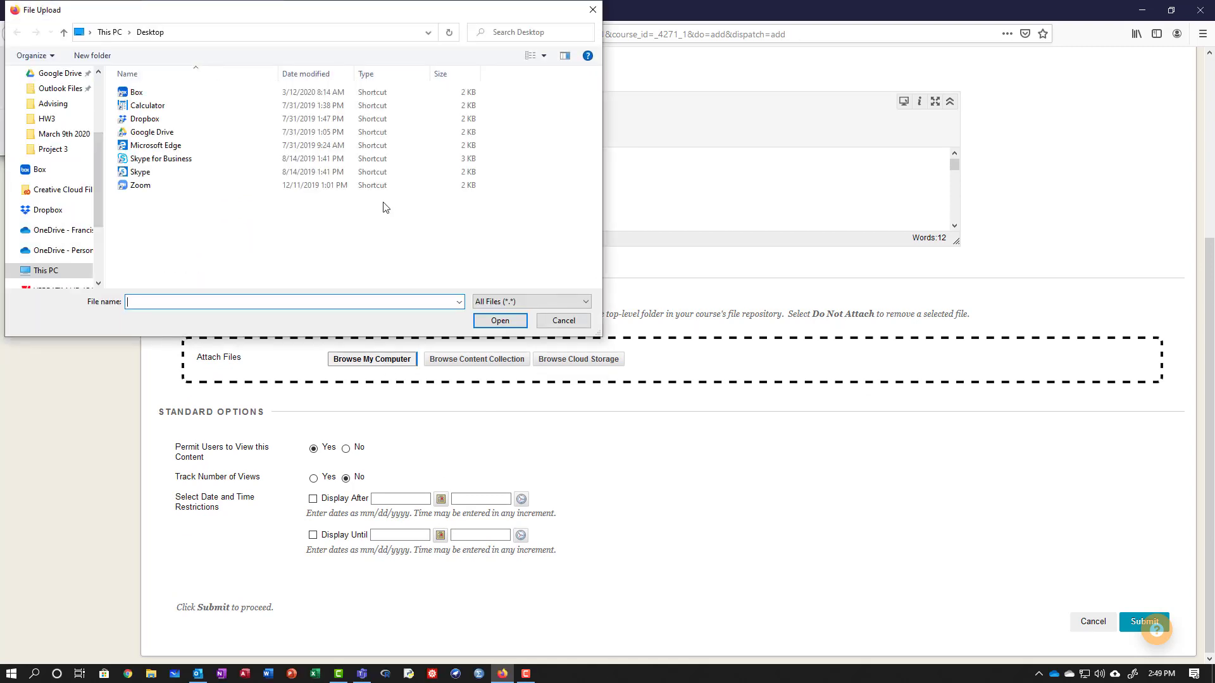
click(47, 118)
click(226, 33)
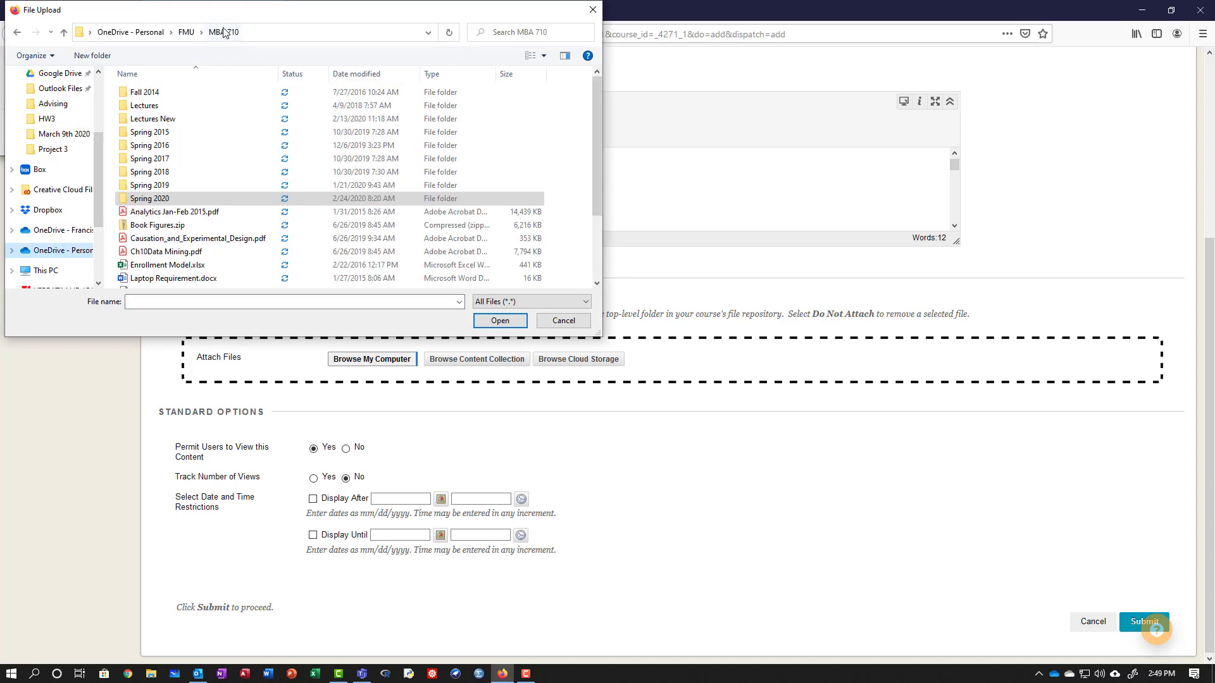
double_click(159, 109)
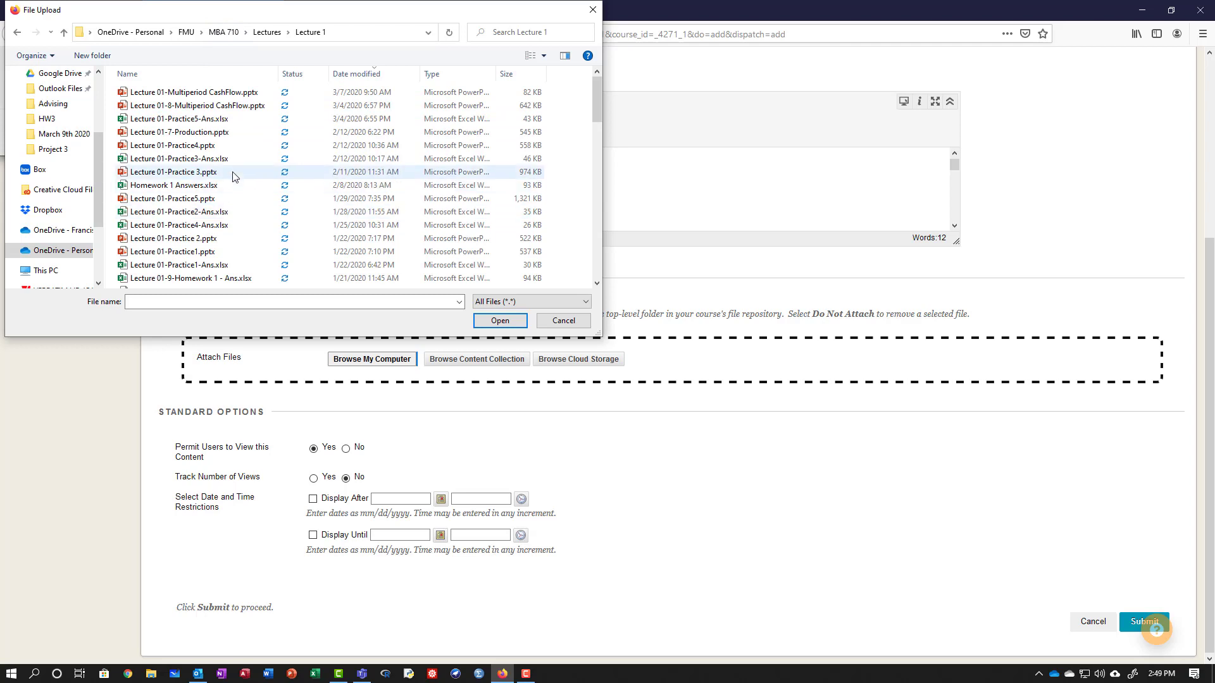
click(198, 93)
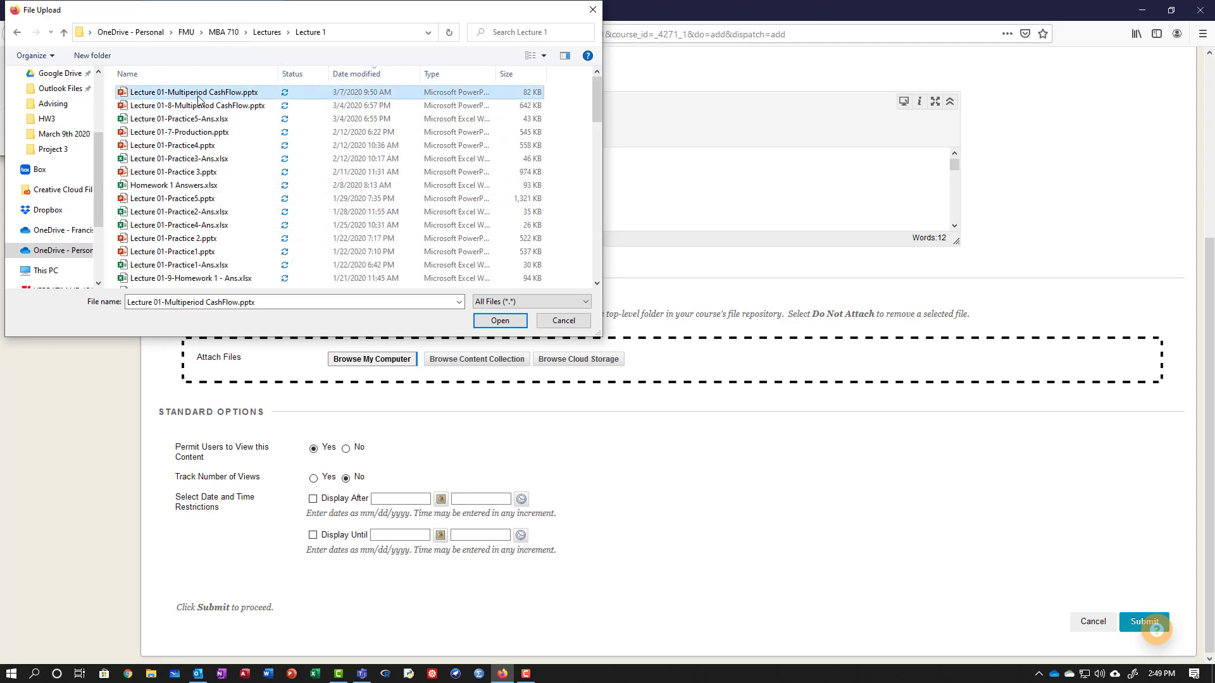
click(499, 321)
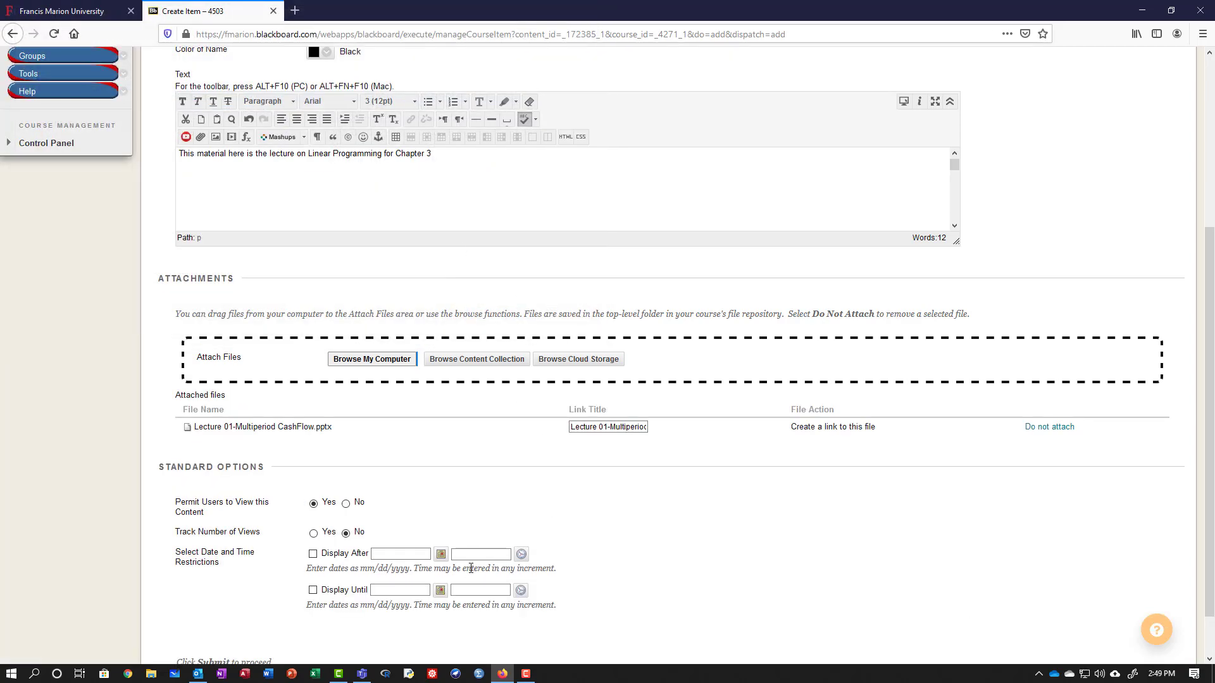
click(314, 534)
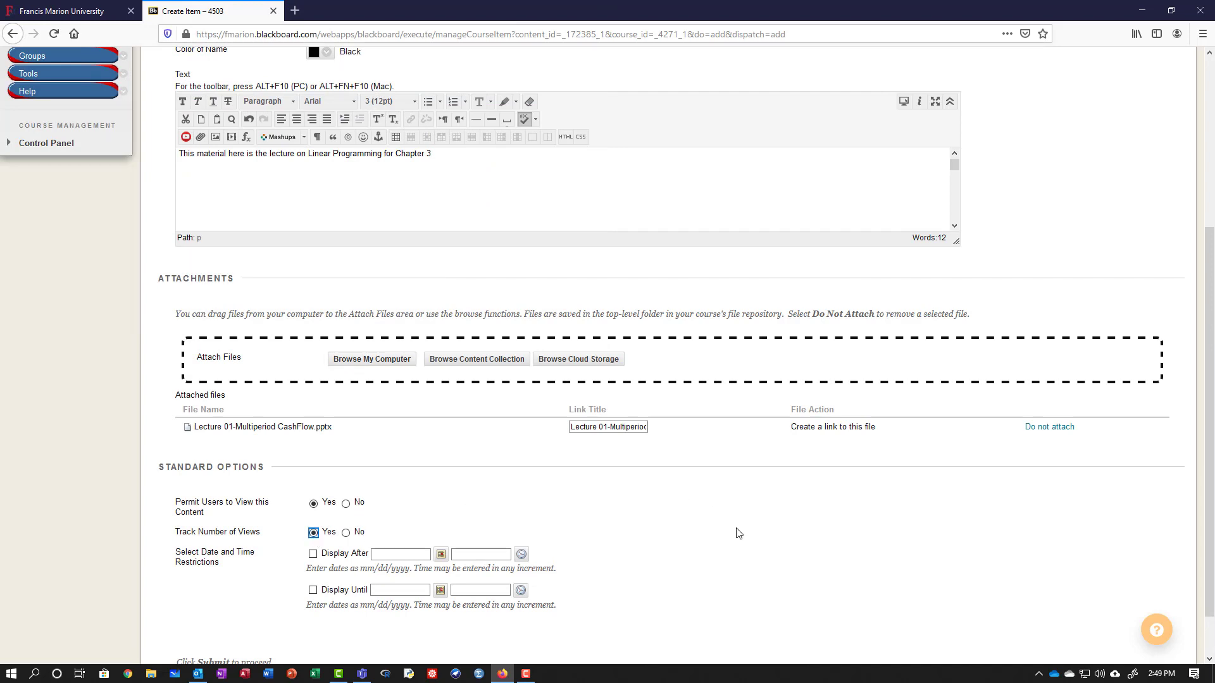
scroll(739, 533, down, 1)
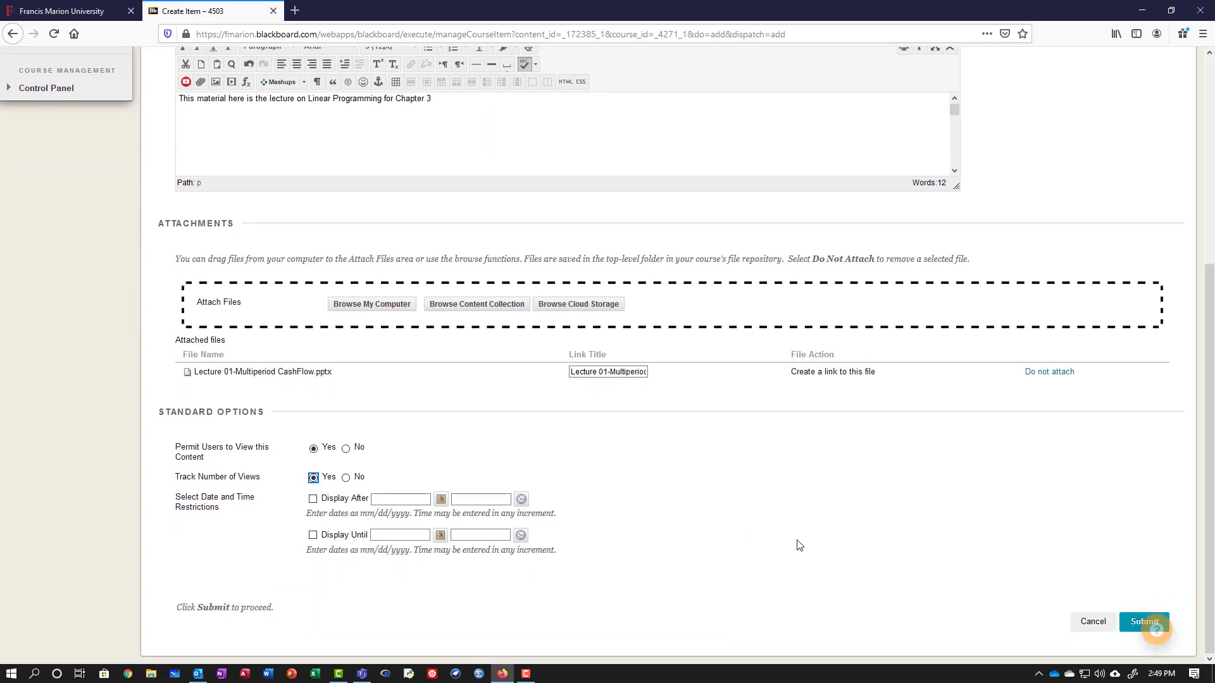
Submit the Linear Programming Chapter 3 item, then delete it via its menu and confirm.
click(1129, 622)
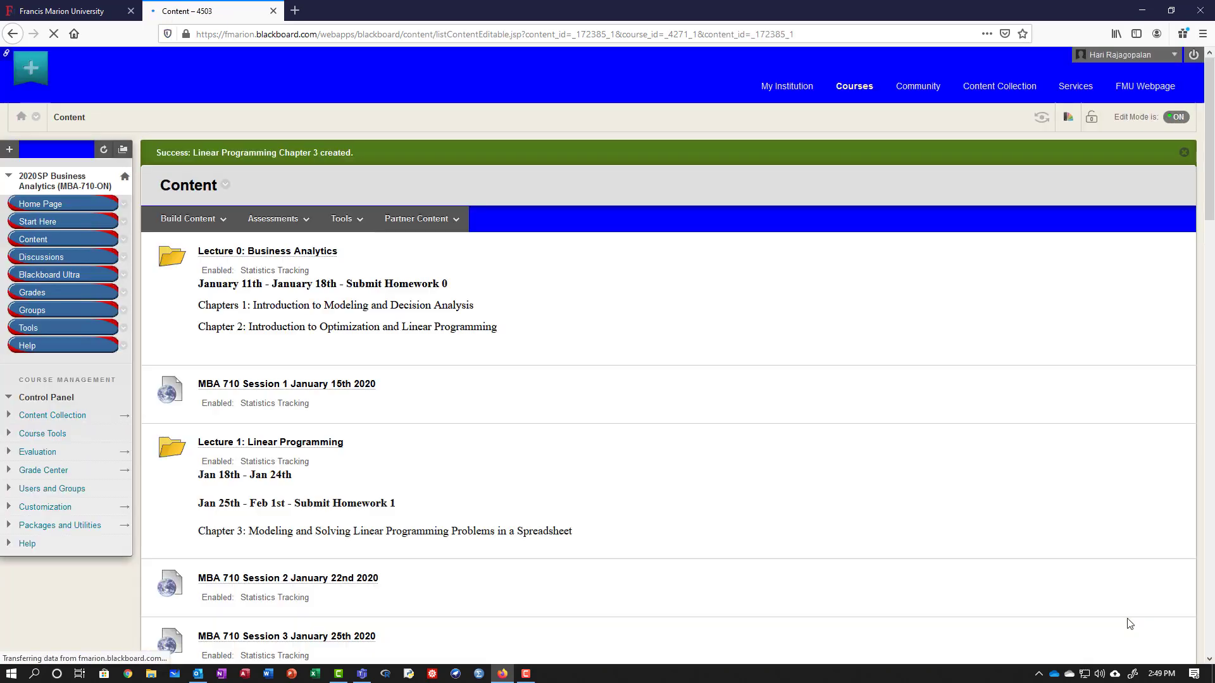
scroll(408, 427, down, 20)
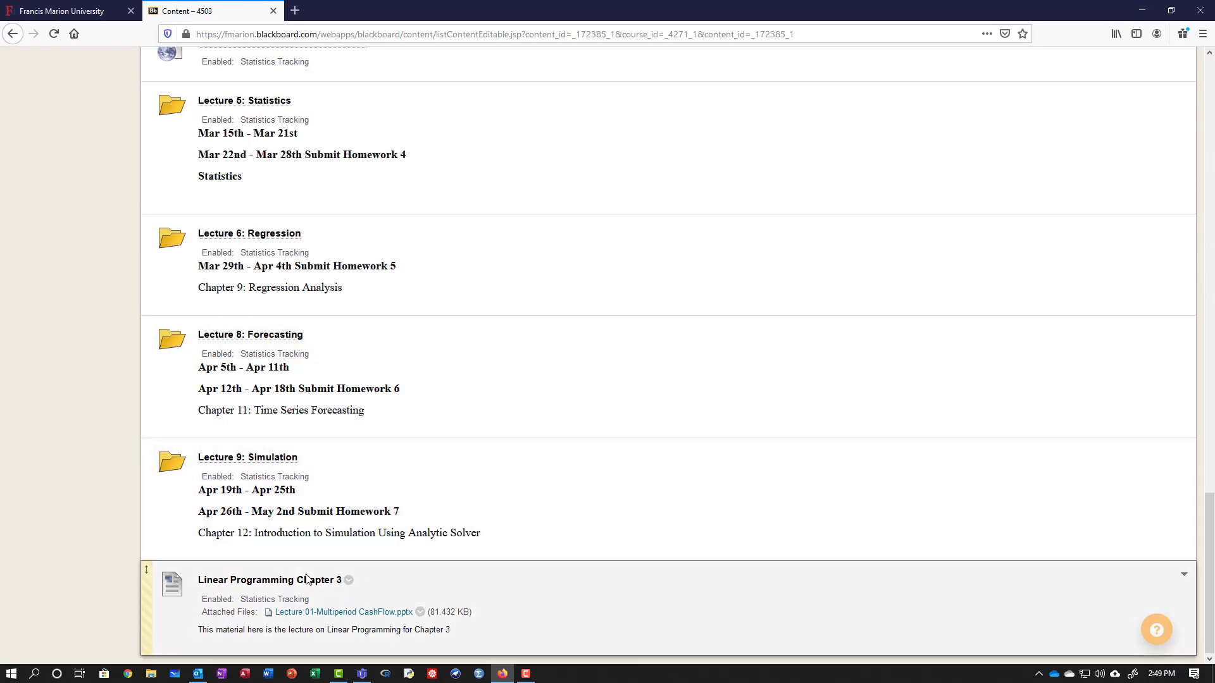
click(349, 581)
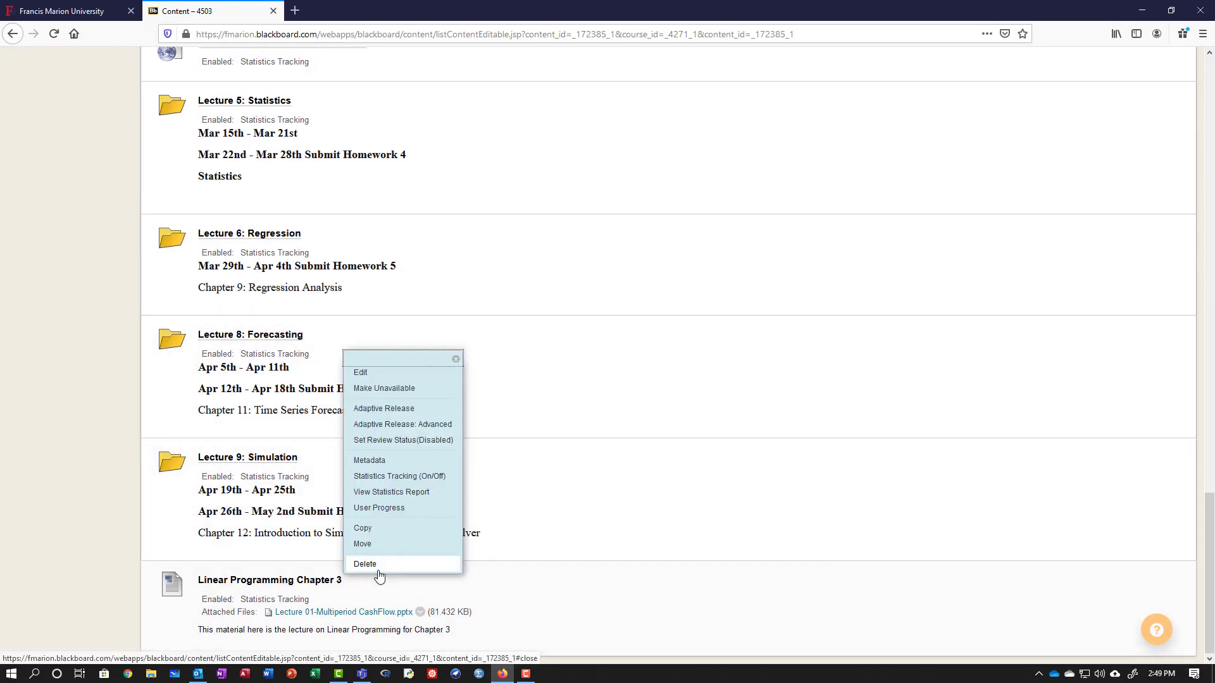
click(379, 568)
click(609, 293)
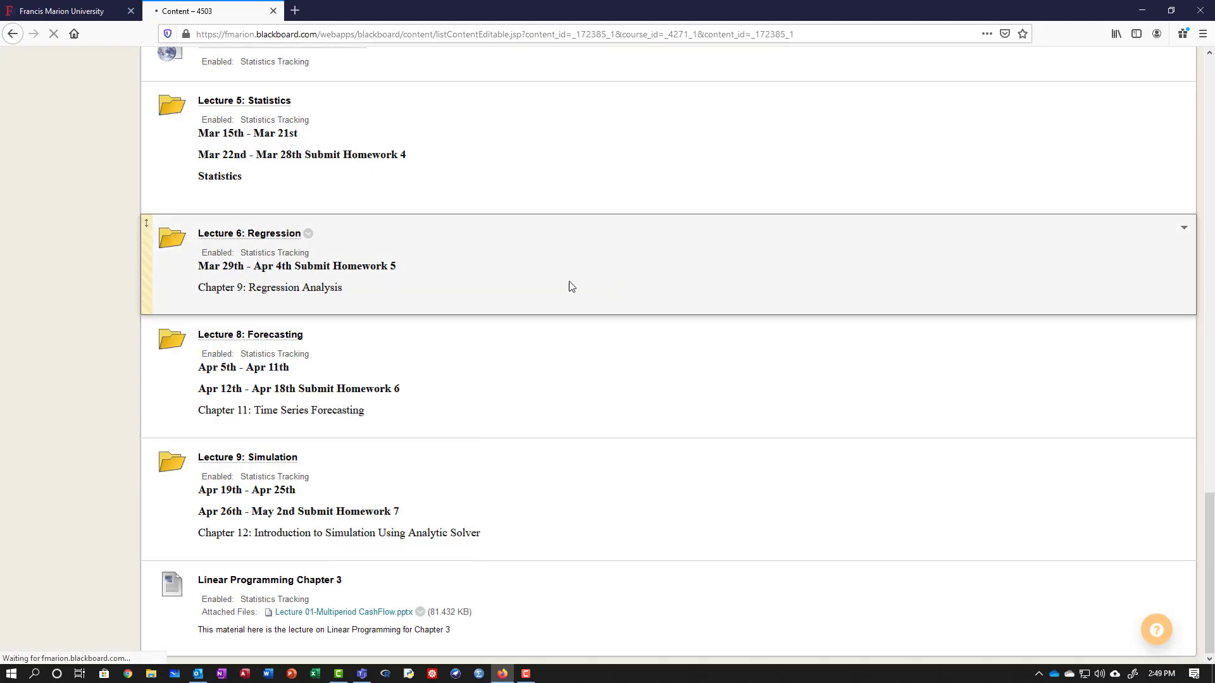
mouse_move(190, 218)
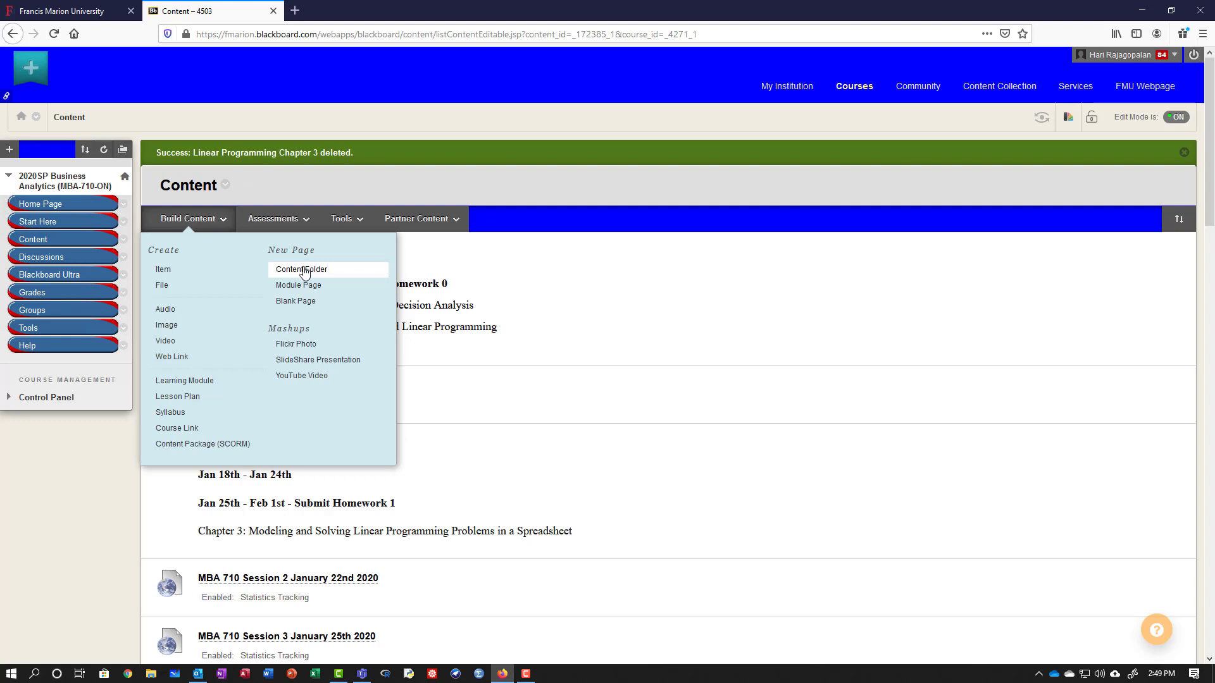
Create a content folder named 'Test Folder' with Track Number of Views set to Yes.
click(304, 271)
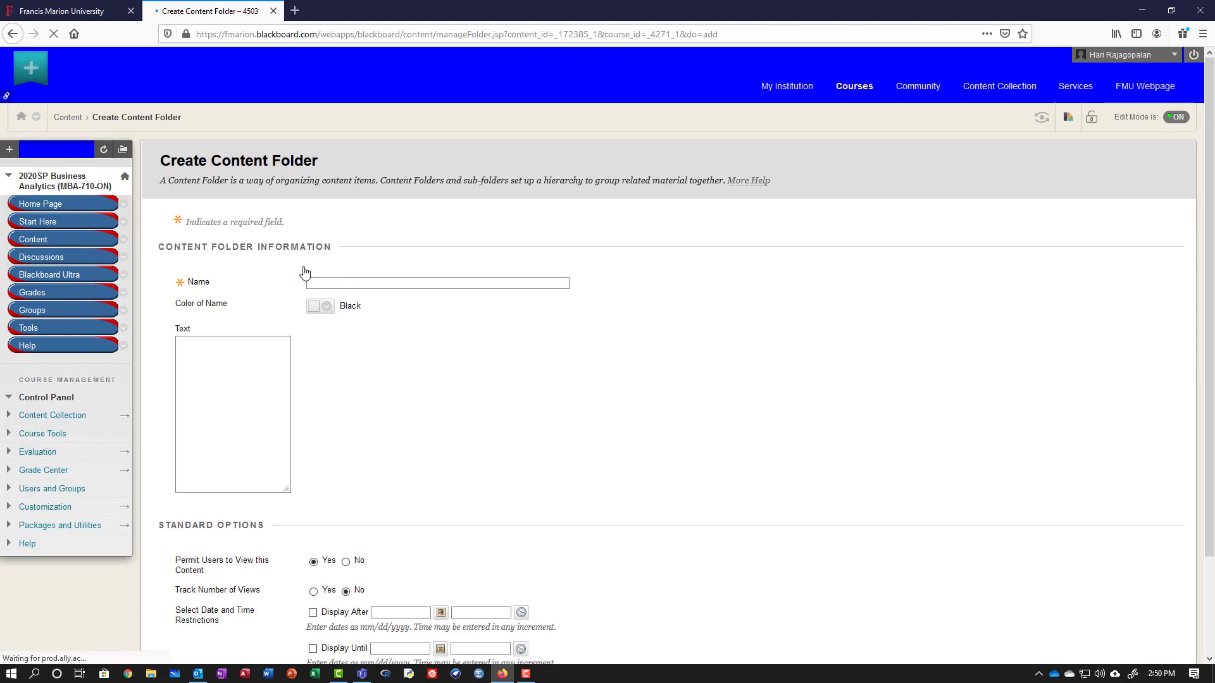
text(Test Folder)
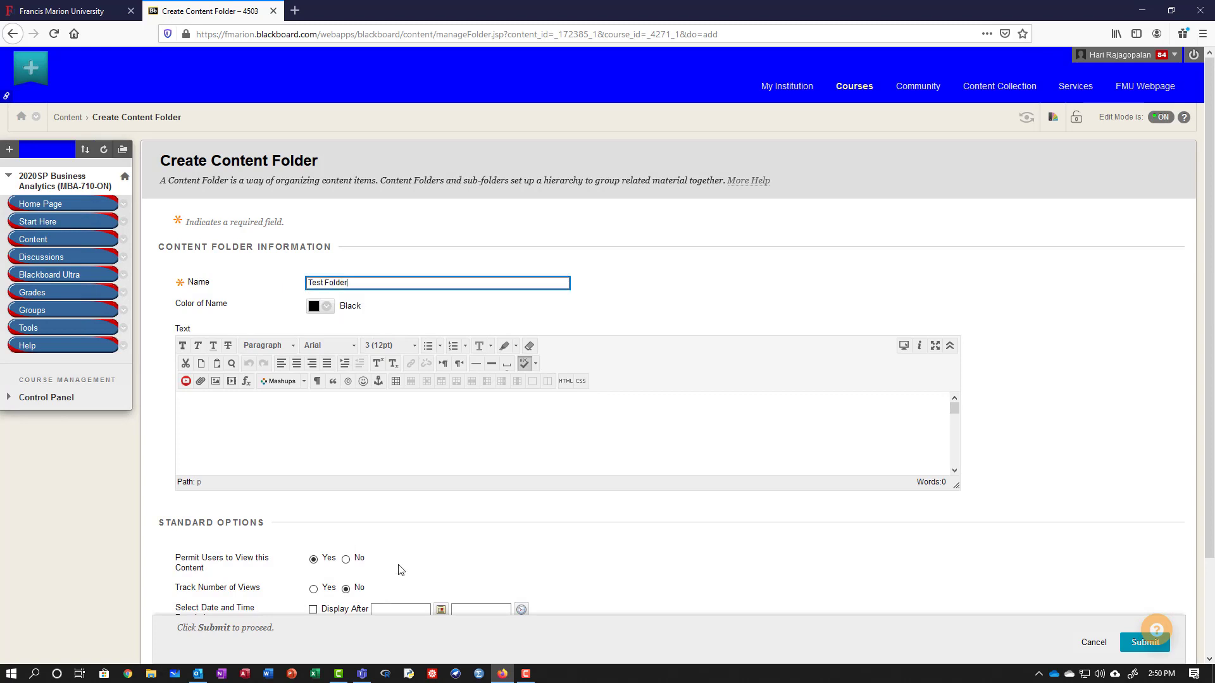
click(447, 520)
click(313, 590)
scroll(453, 565, down, 2)
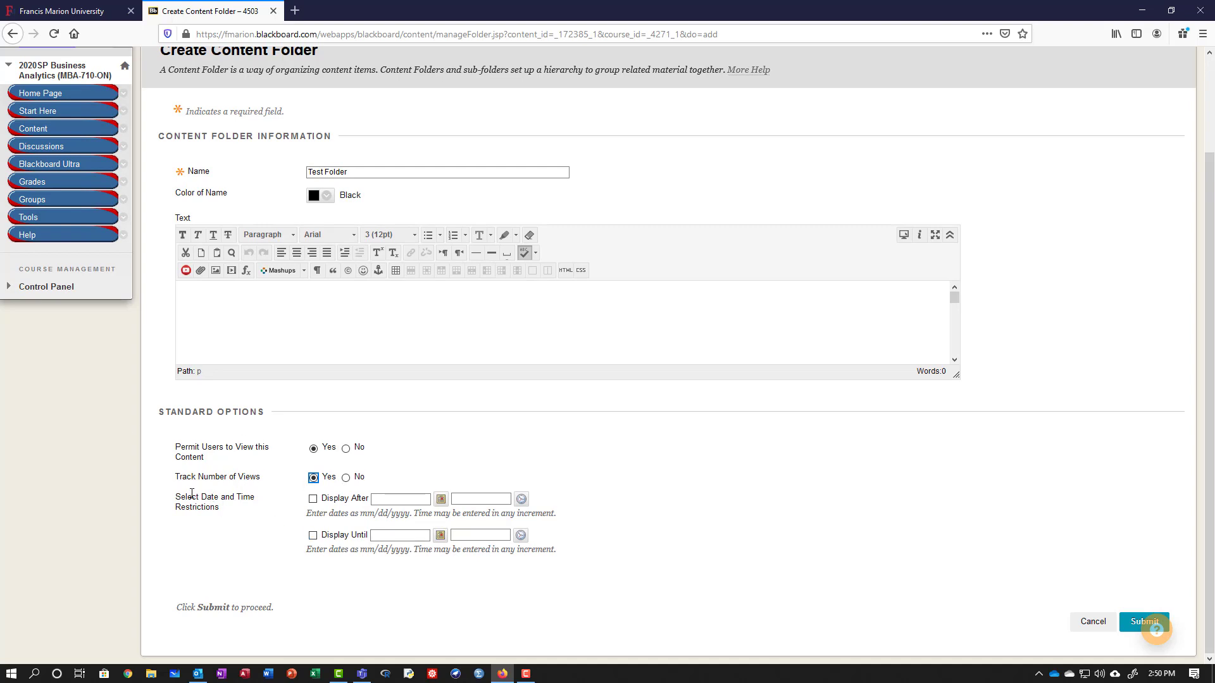
drag(179, 497, 301, 512)
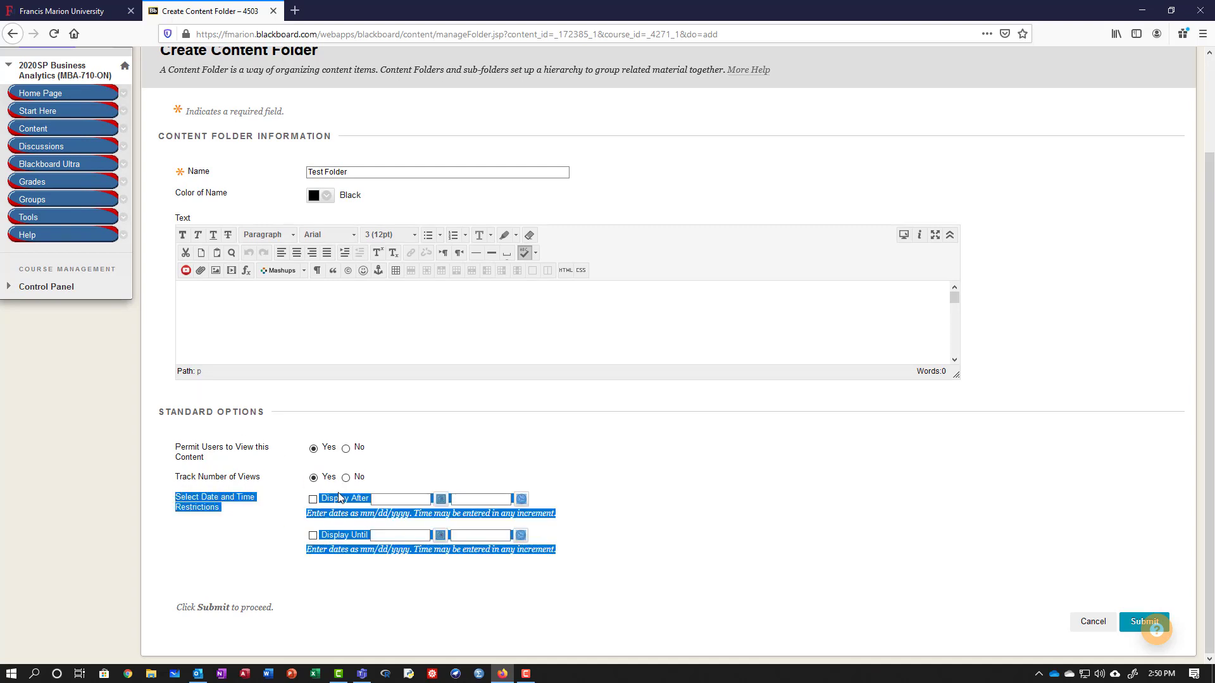
click(346, 523)
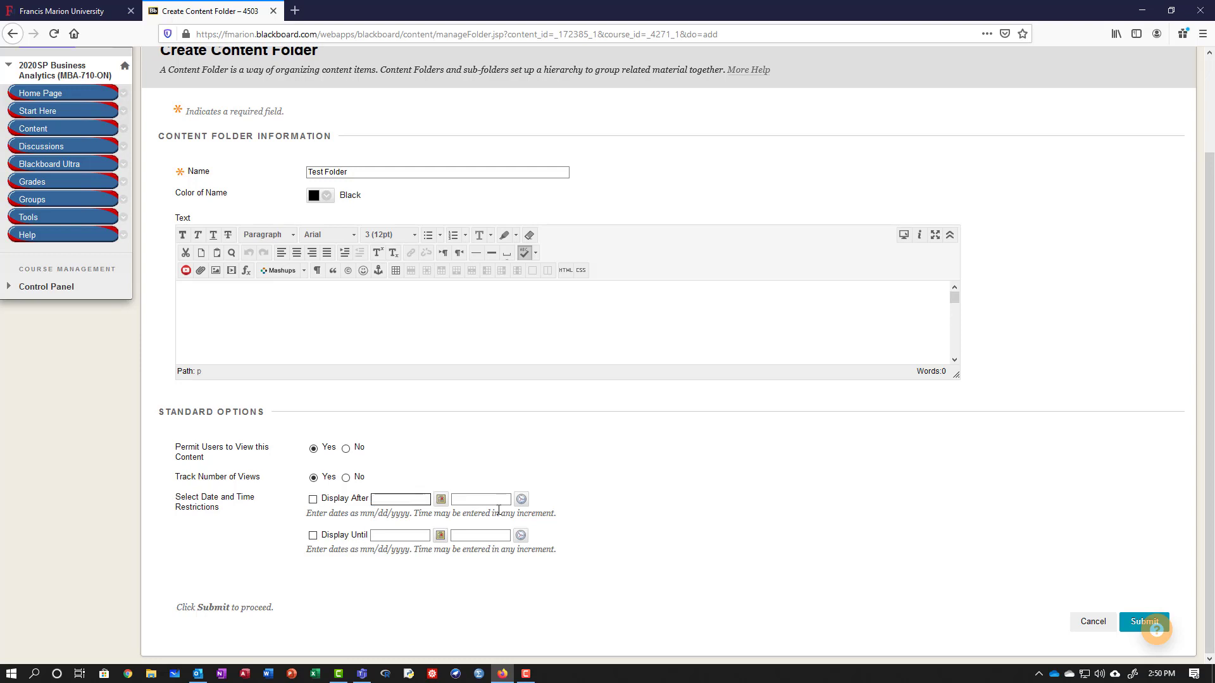
click(405, 499)
click(1128, 630)
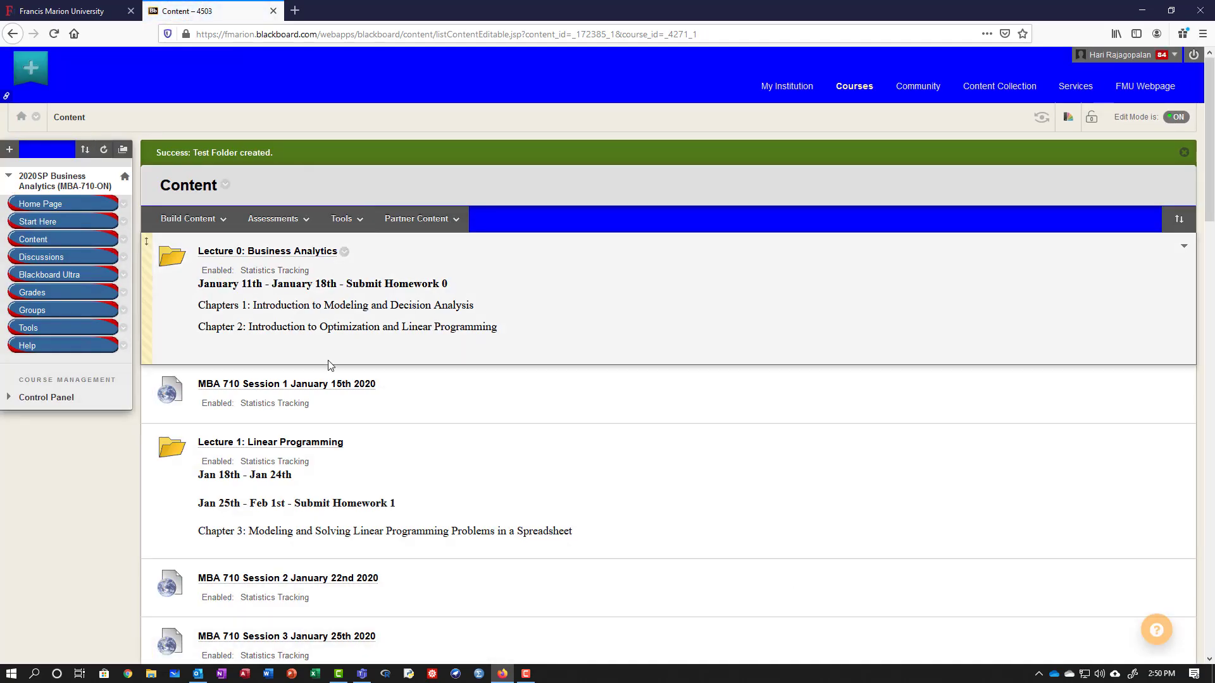
scroll(332, 379, down, 20)
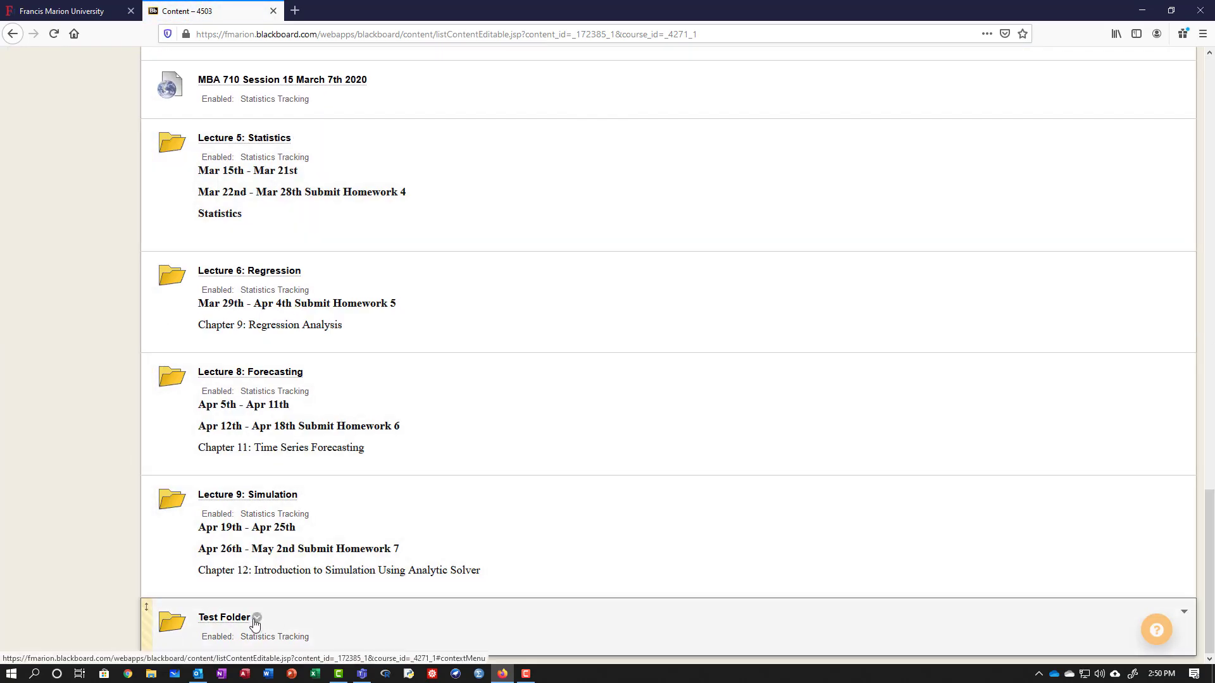
click(256, 618)
Delete Test Folder and confirm, then open Lecture 0: Business Analytics for editing.
click(273, 602)
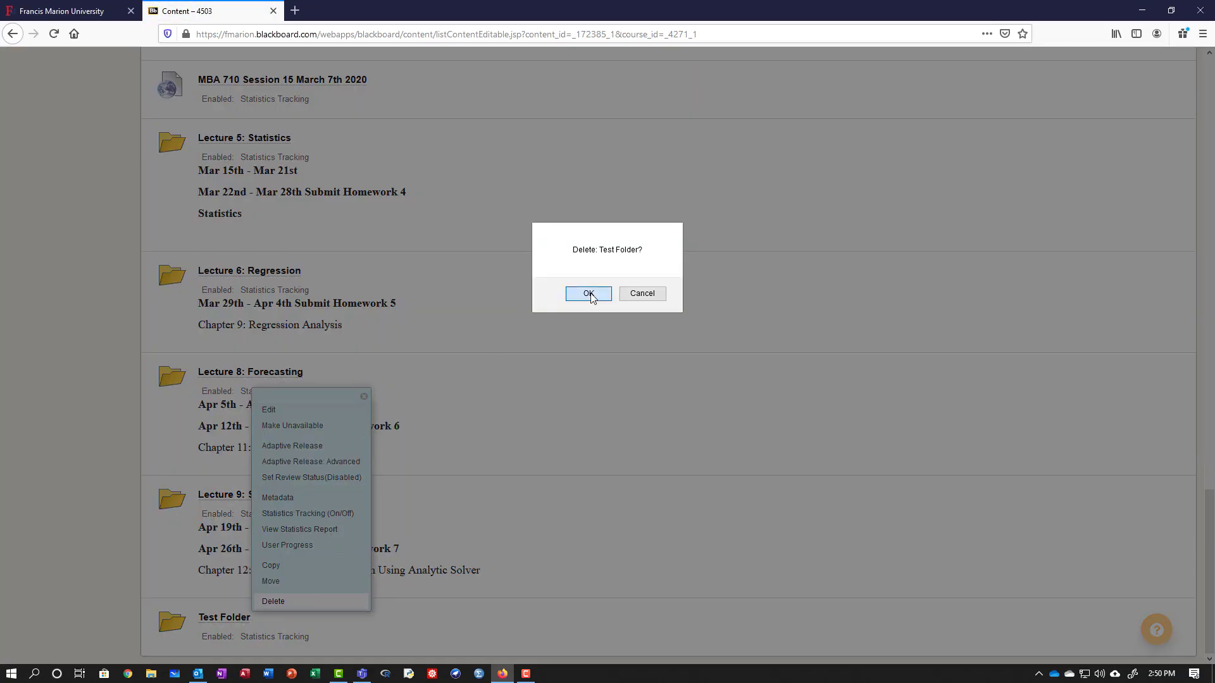
click(589, 294)
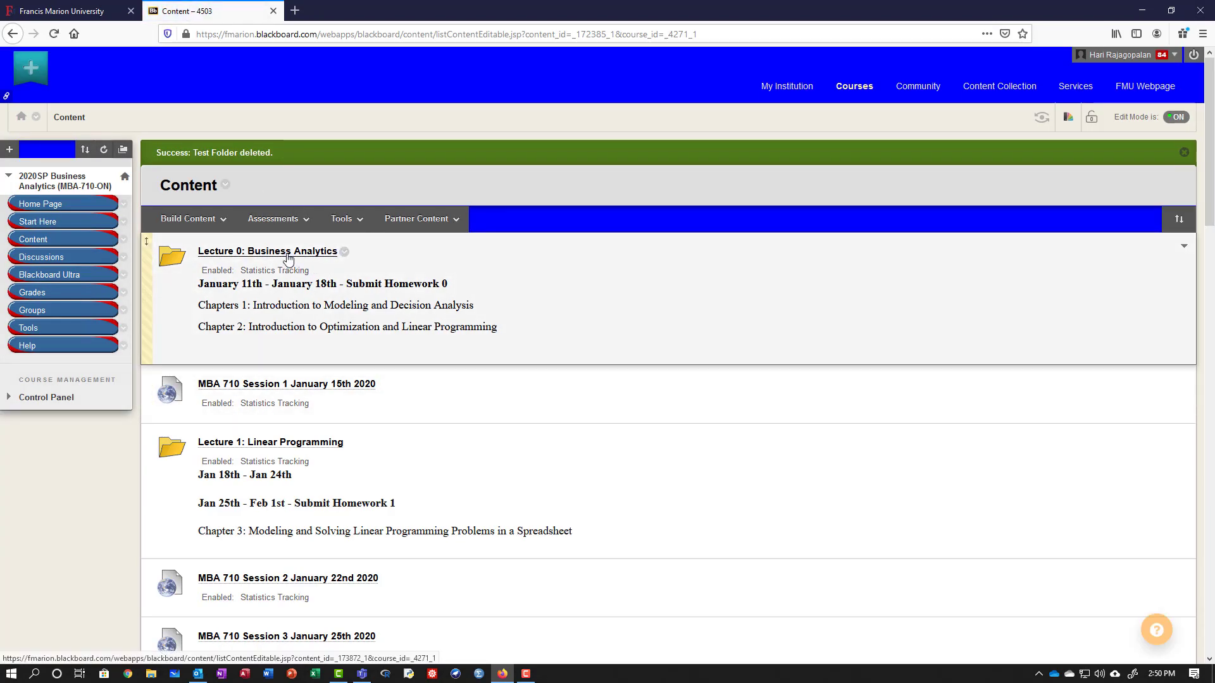
click(344, 254)
click(357, 283)
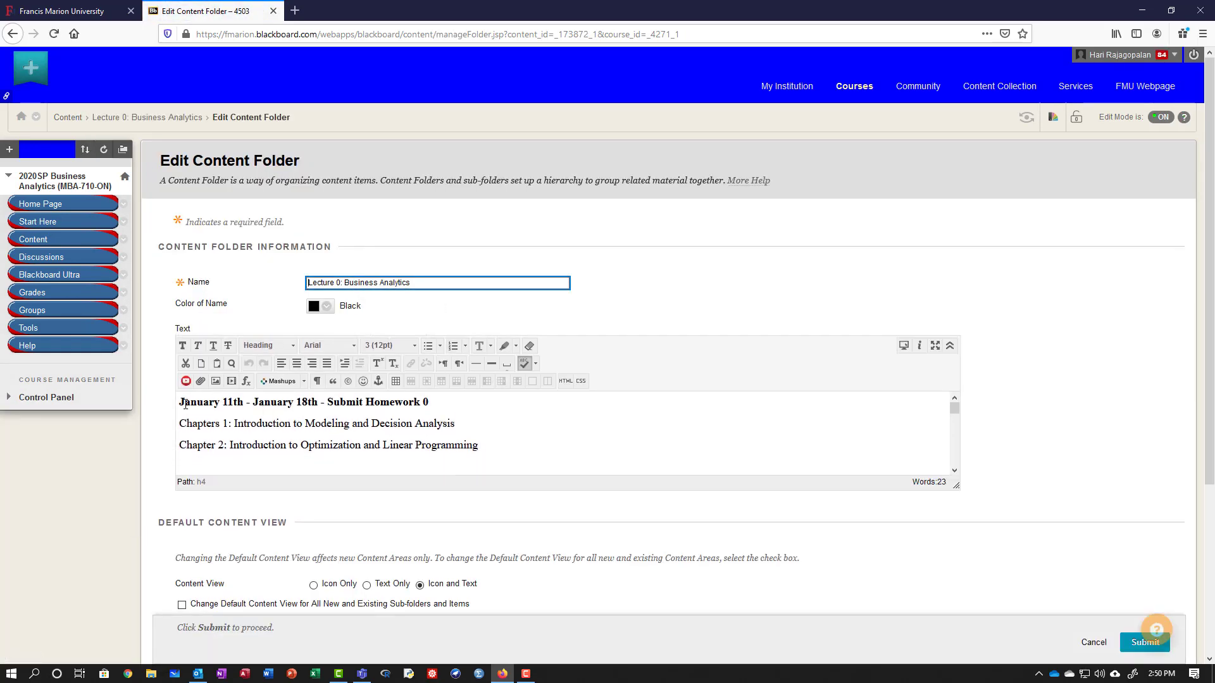
drag(185, 404, 296, 414)
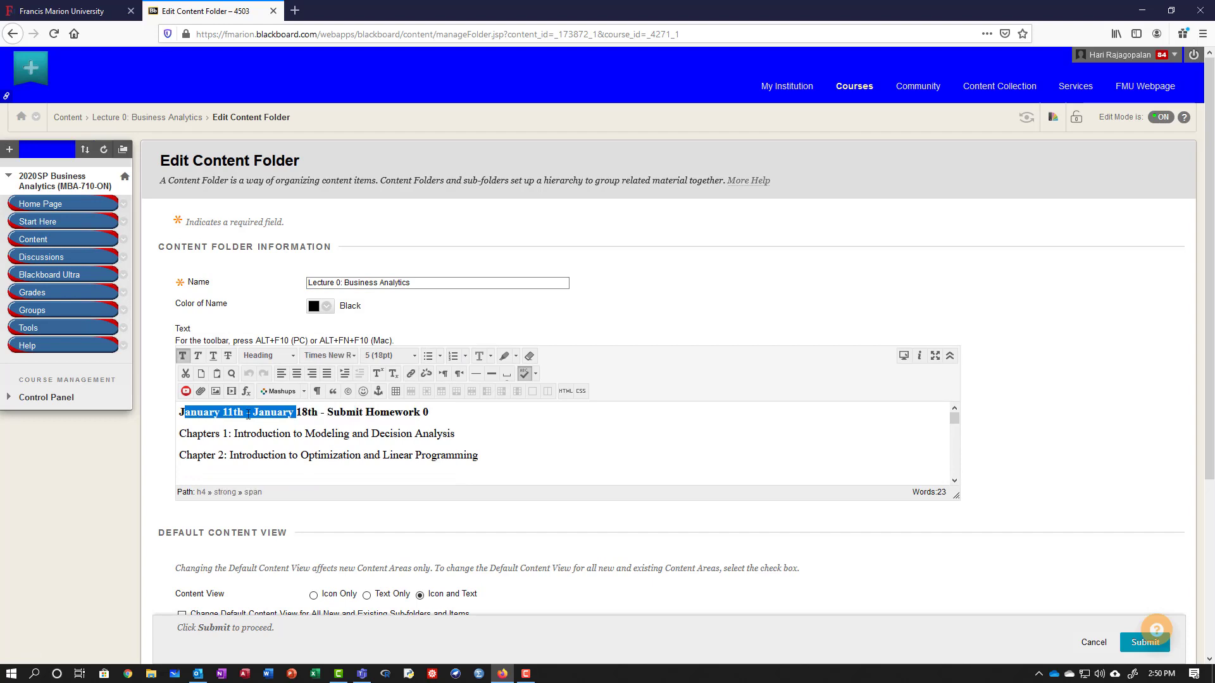
click(203, 413)
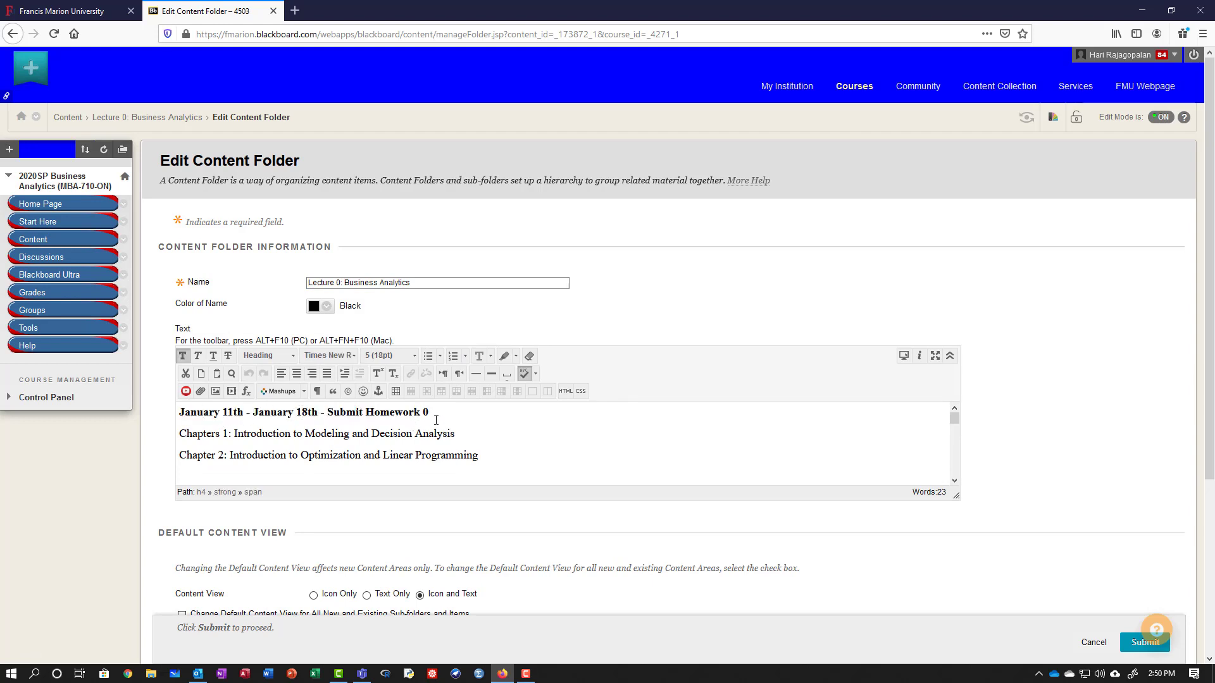
drag(401, 413, 329, 413)
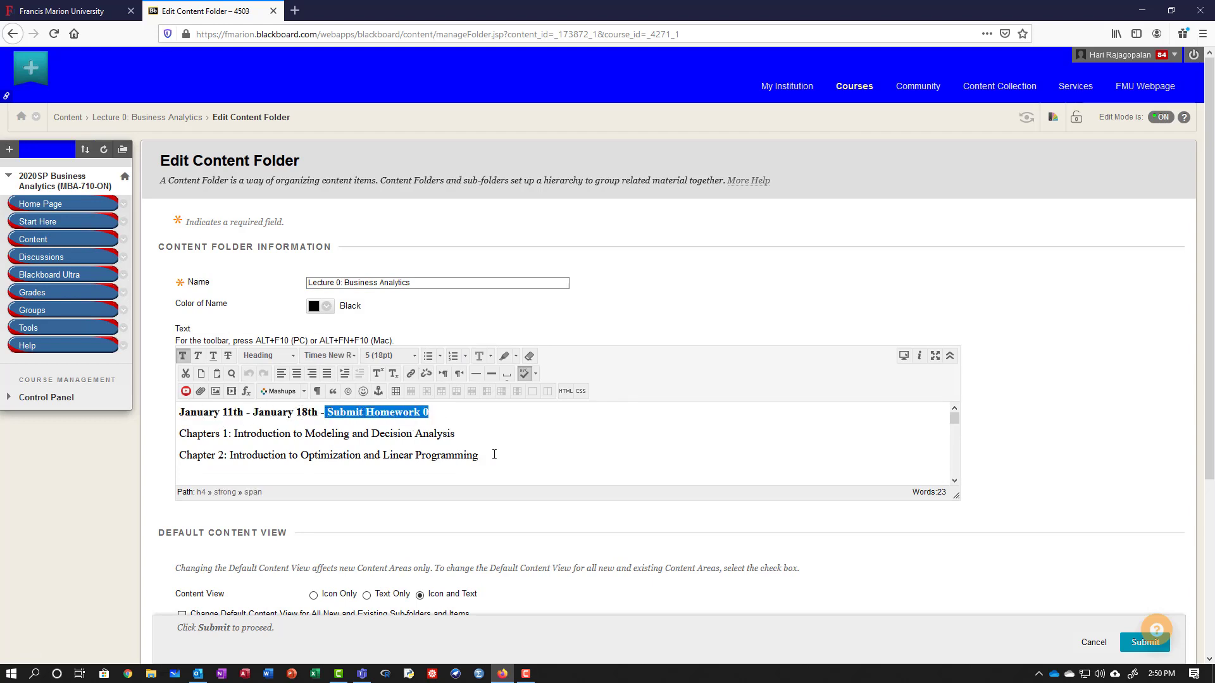
drag(494, 455, 247, 434)
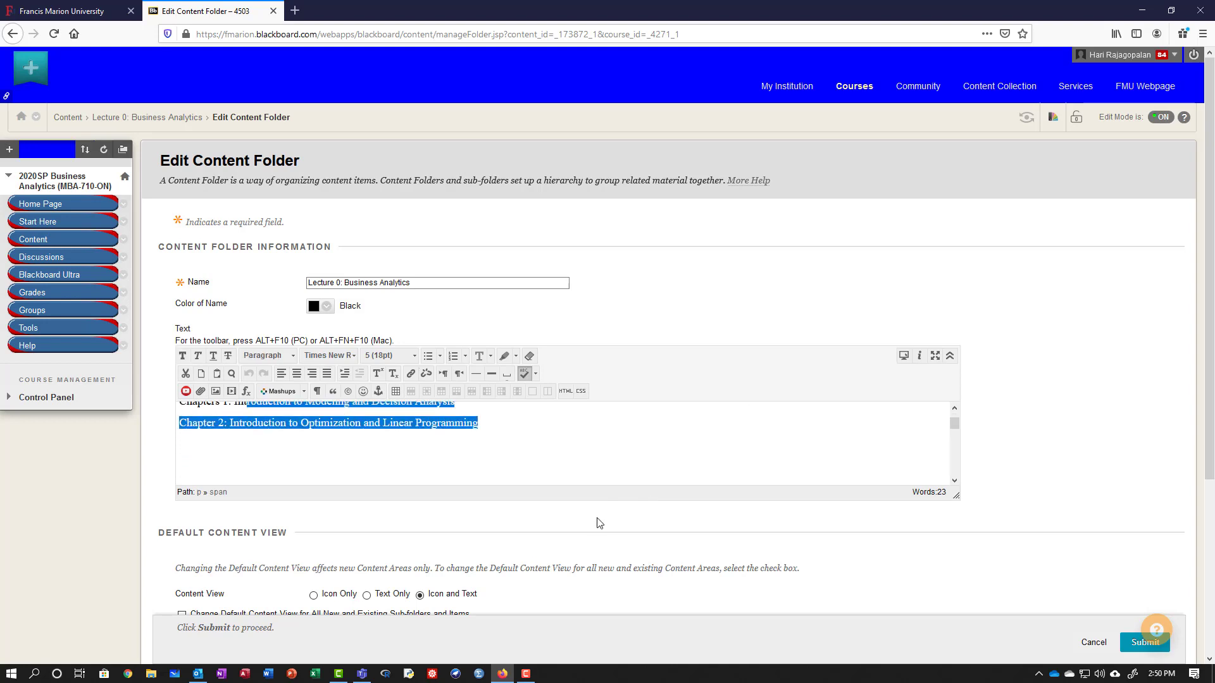
scroll(600, 523, down, 2)
scroll(643, 481, up, 3)
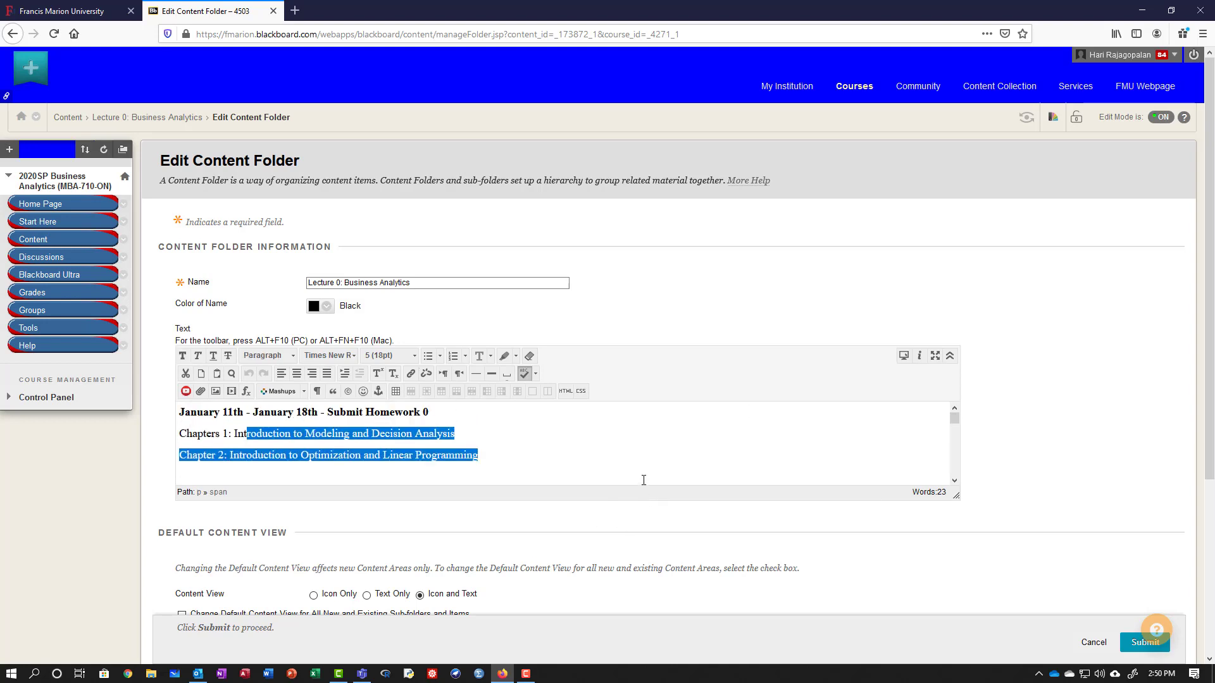
click(1086, 642)
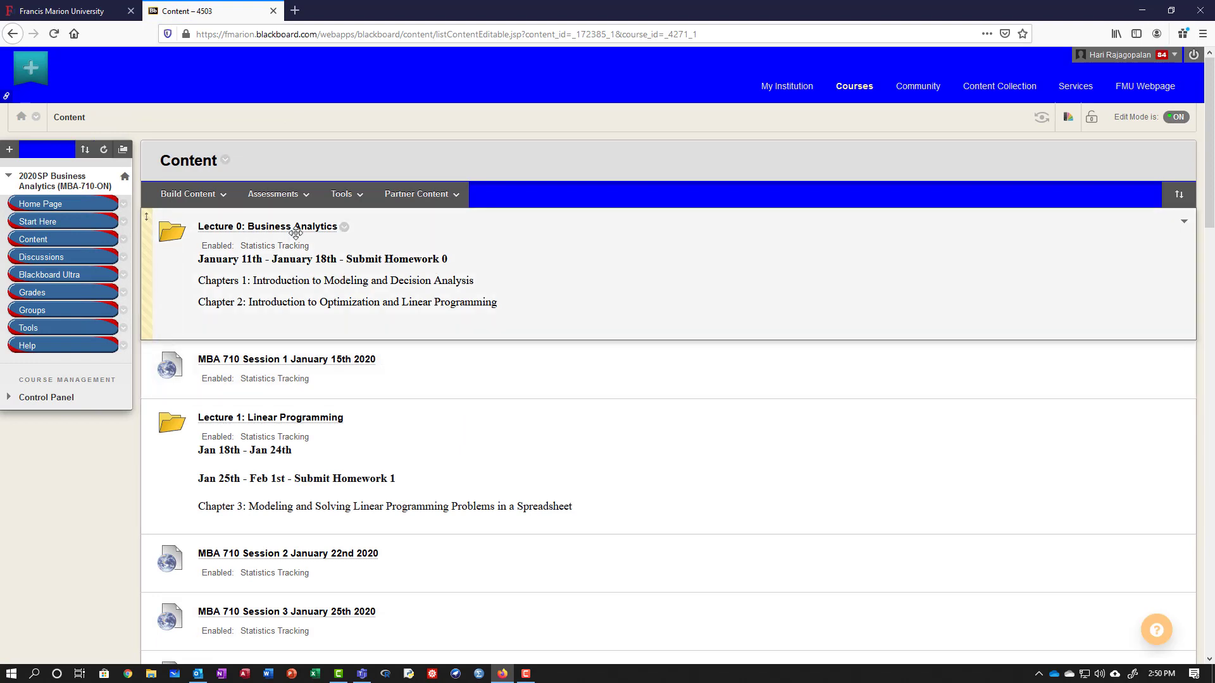
Open the Lecture 0: Business Analytics folder and play the Lecture 01 Introduction video on YouTube.
click(294, 228)
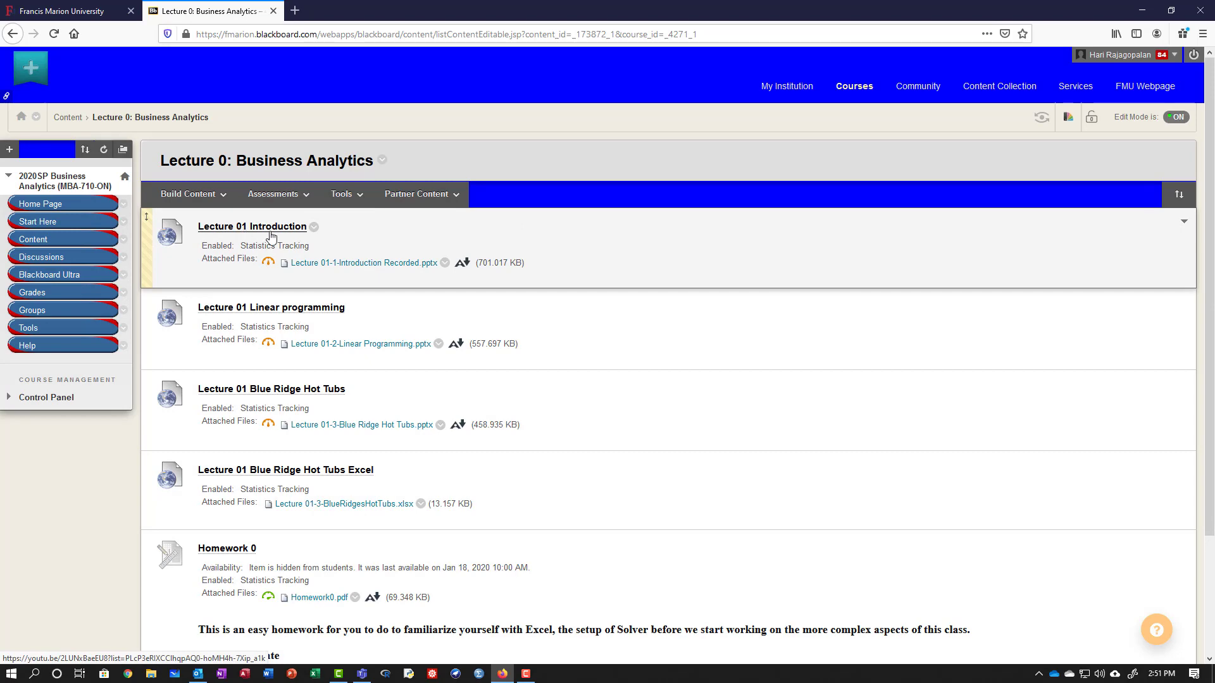
scroll(240, 231, down, 2)
click(188, 129)
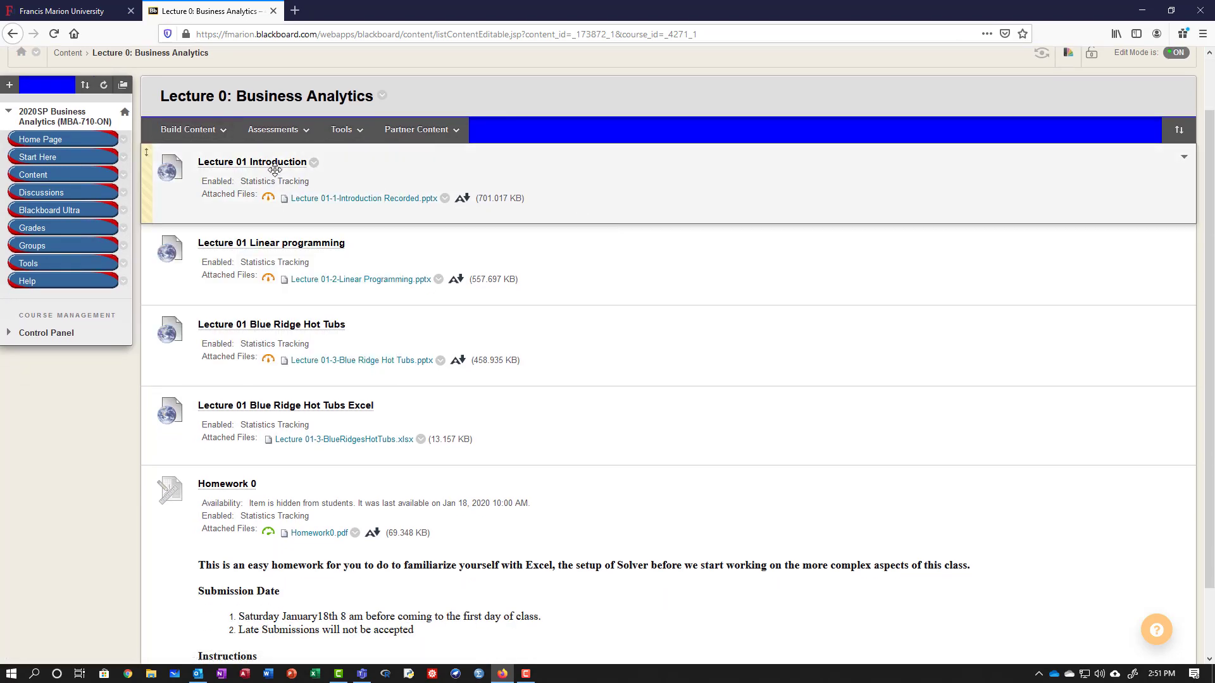
click(274, 169)
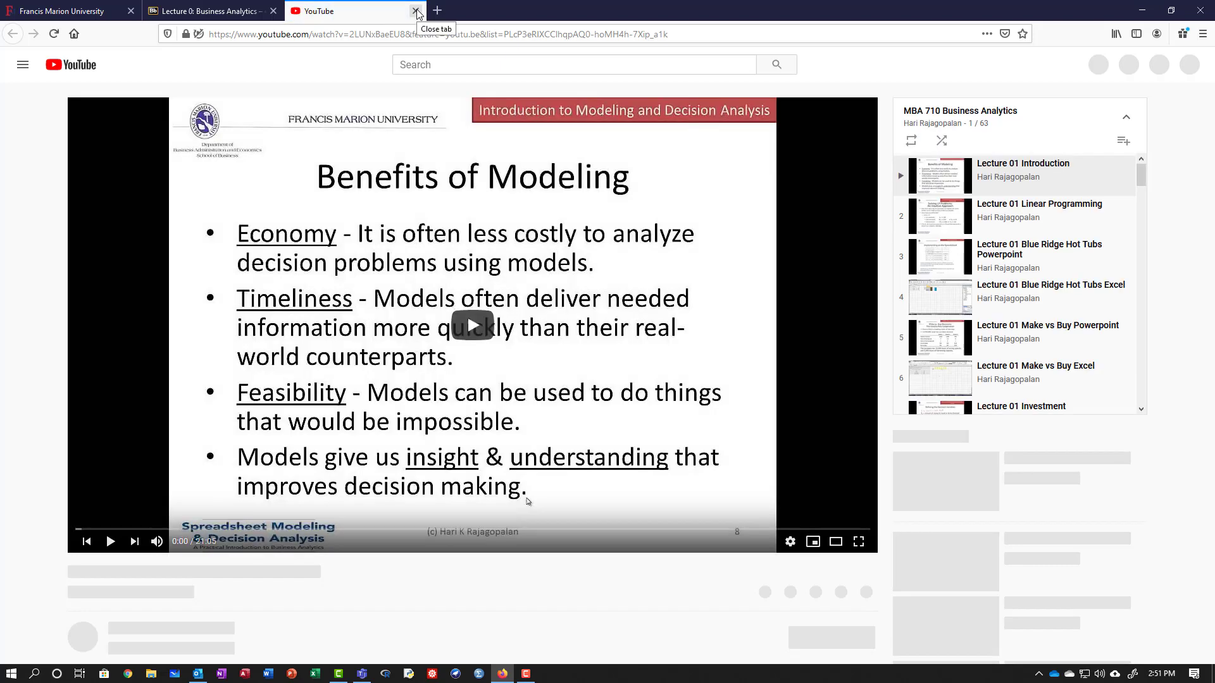
click(415, 11)
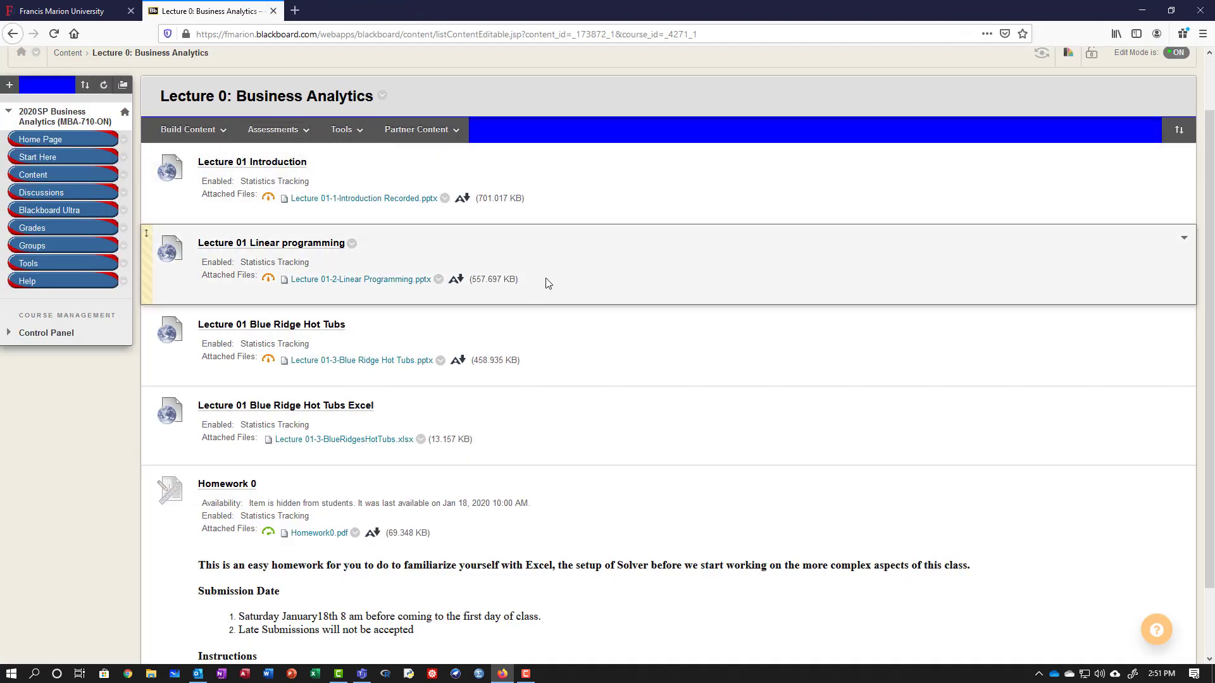
Return to the course Content list, expand the Grade Center options, and open the Assessments menu.
middle_click(518, 324)
scroll(519, 324, up, 3)
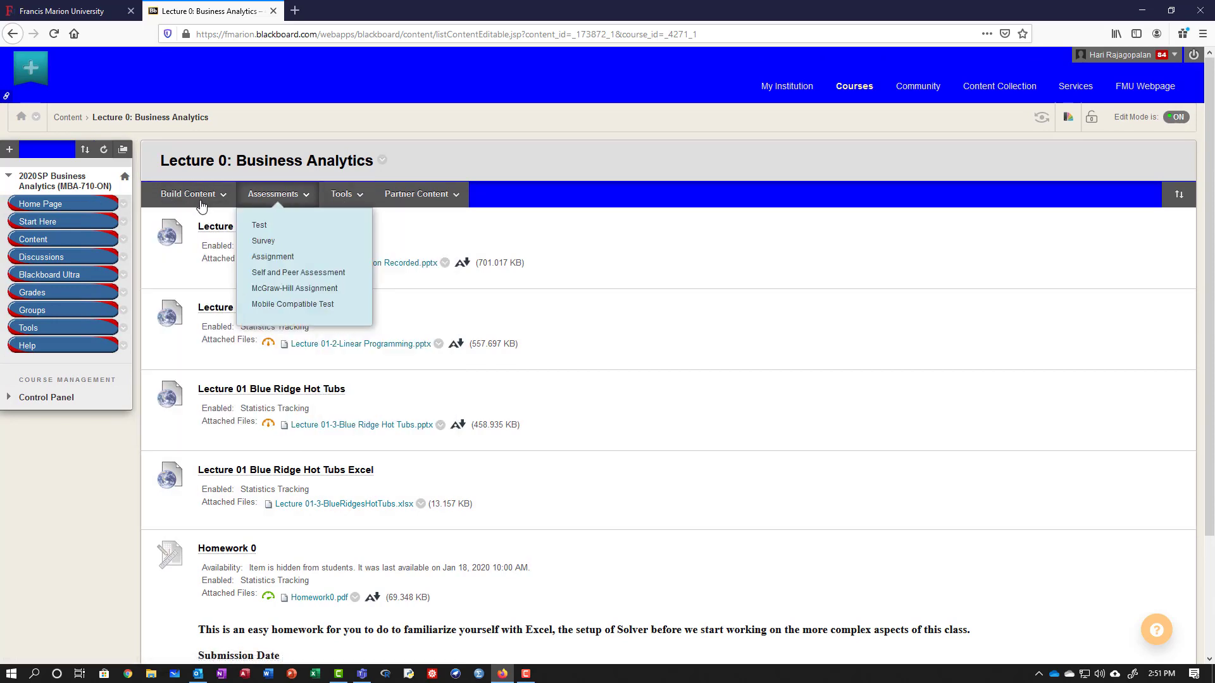
click(39, 239)
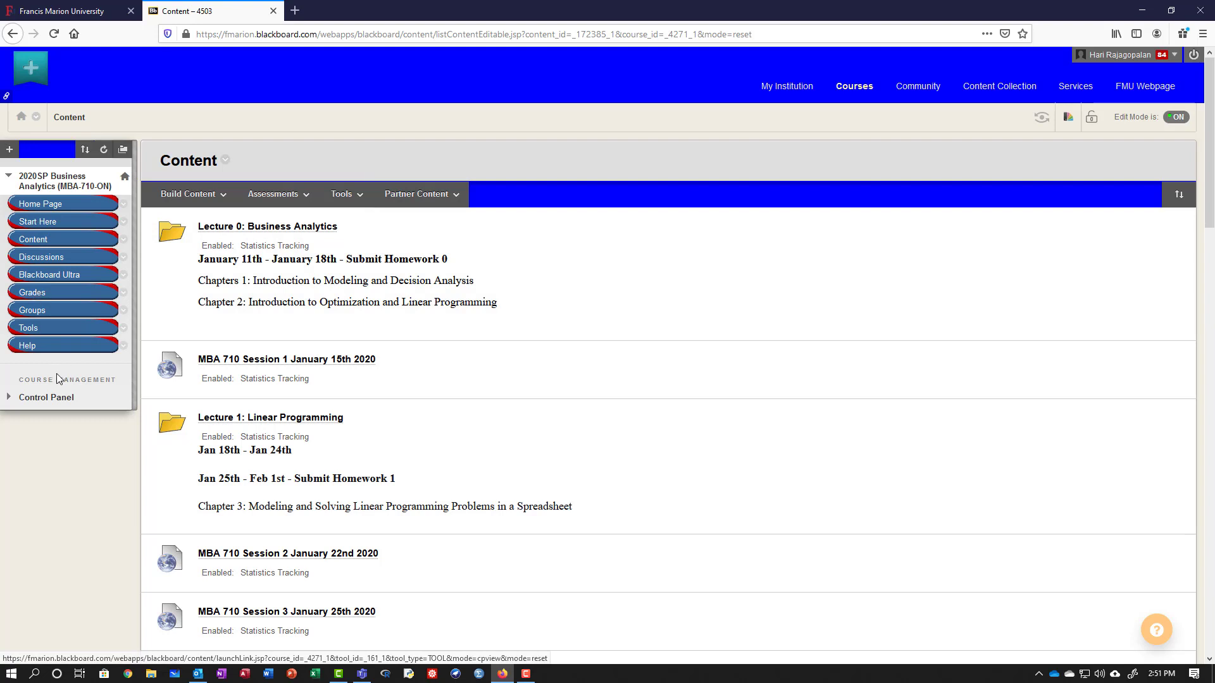
click(9, 399)
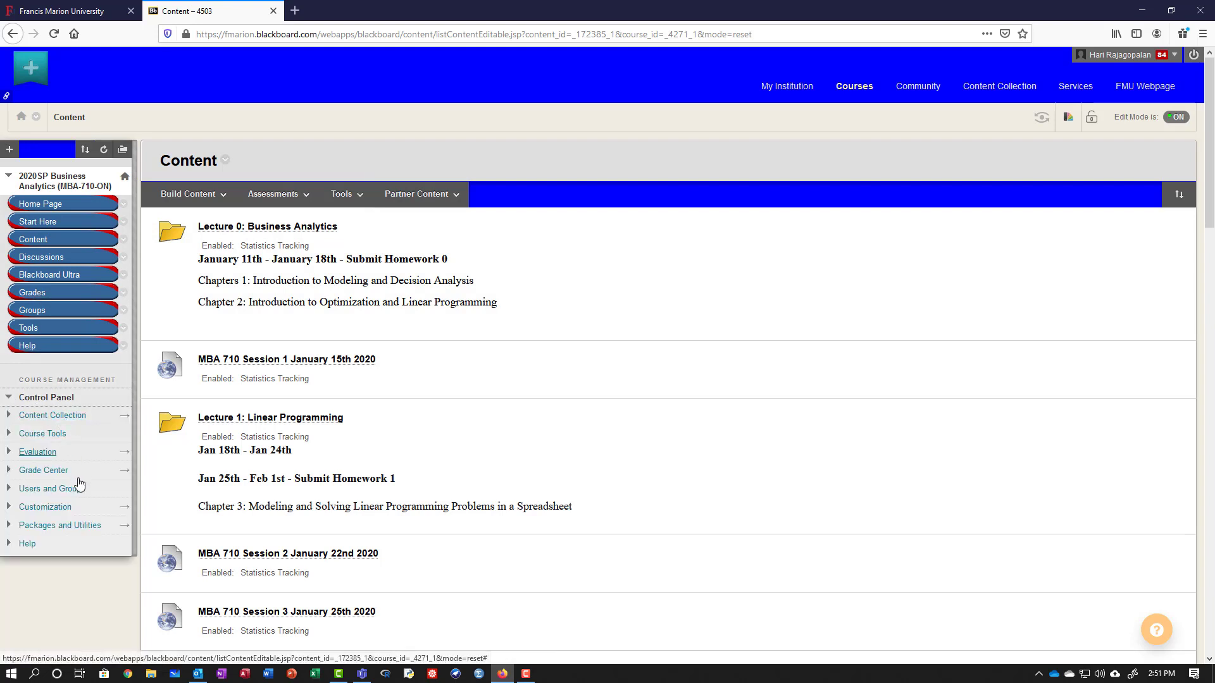
click(46, 470)
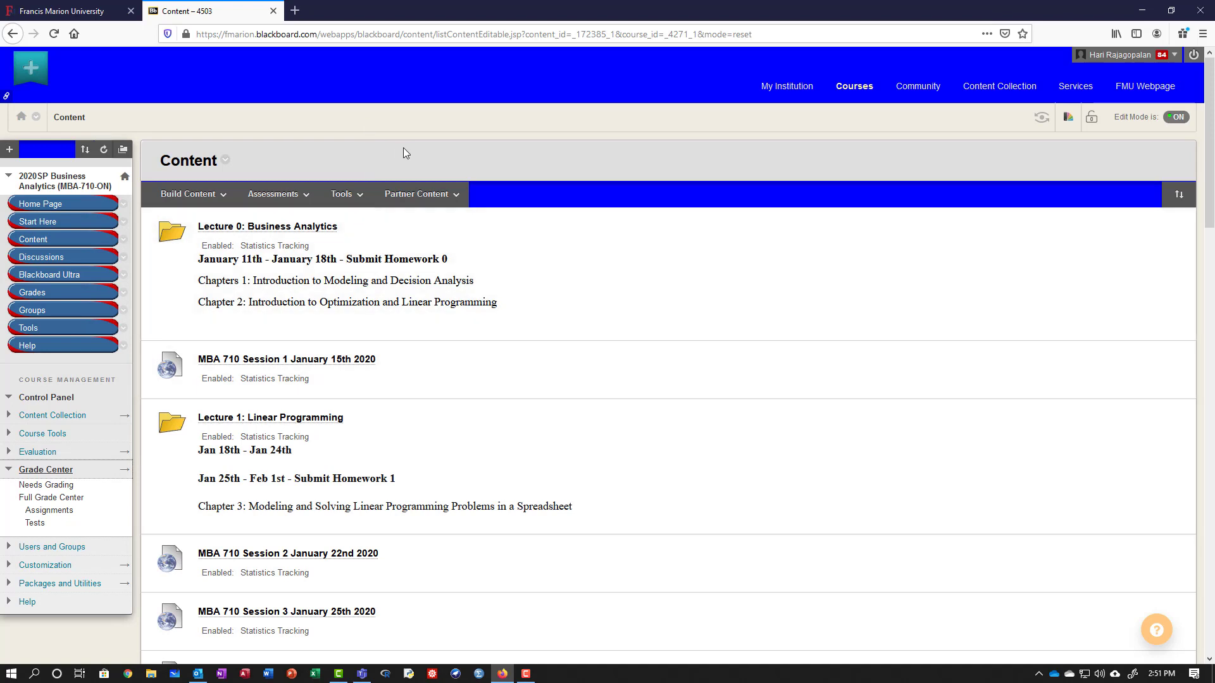
click(271, 197)
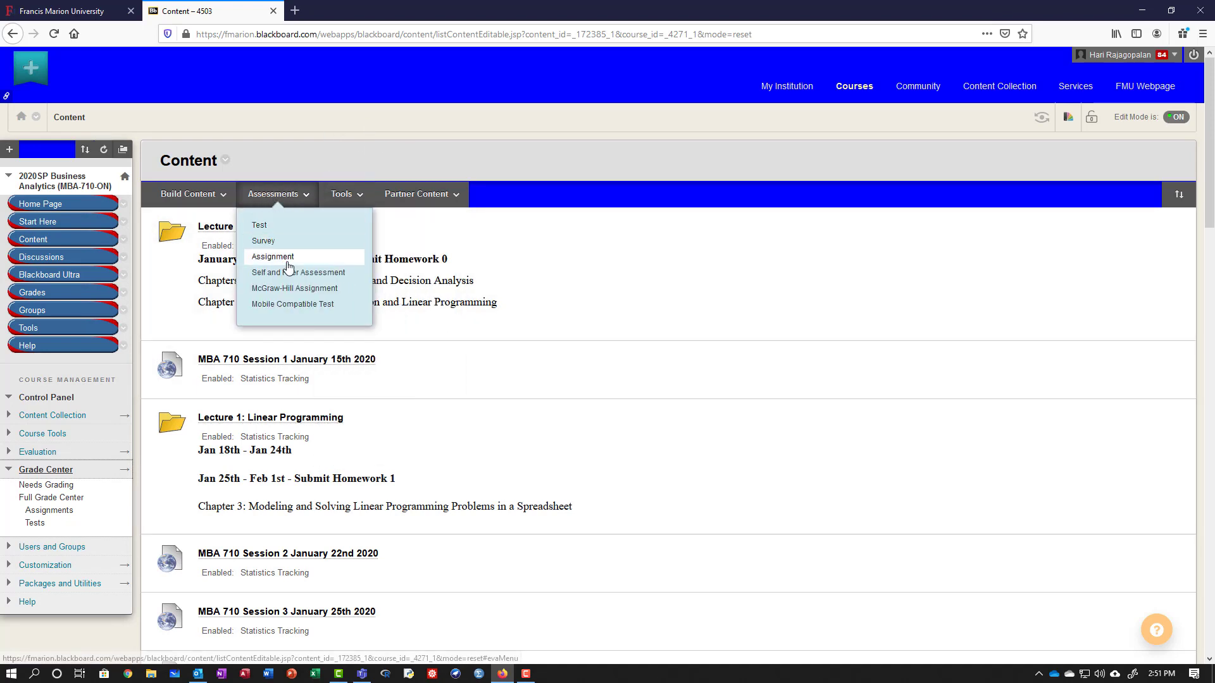
Create a new assignment named 'Assignement 1' and browse the computer for an attachment.
click(275, 196)
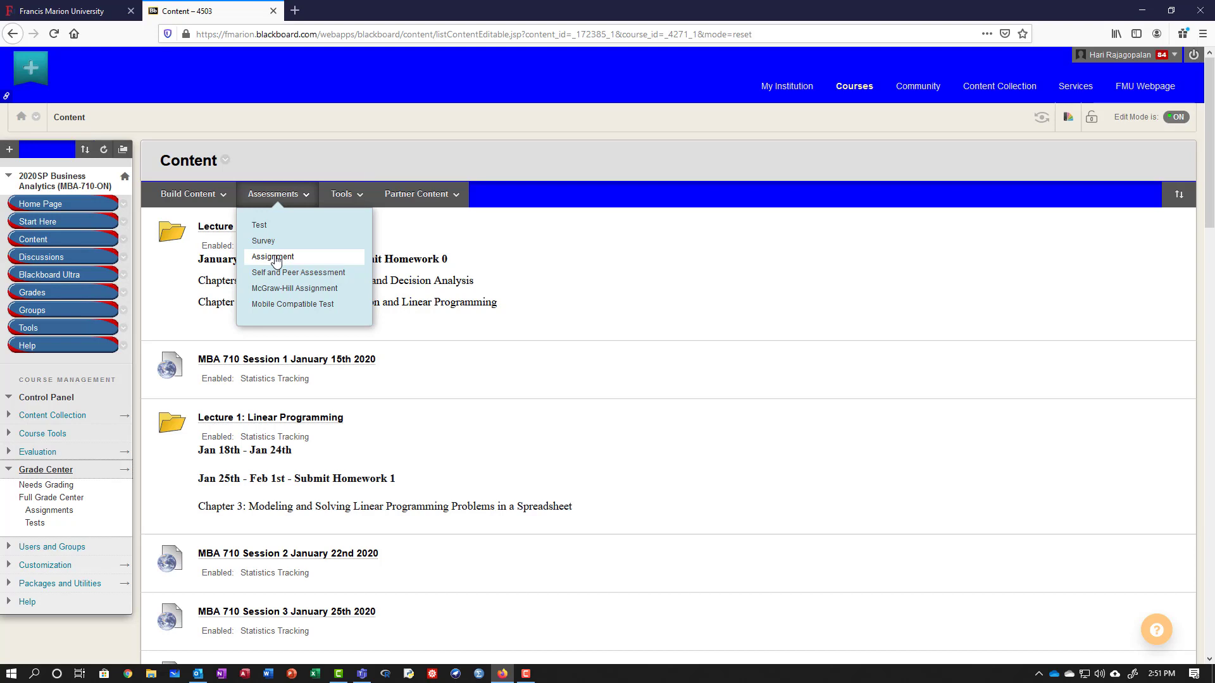
click(274, 257)
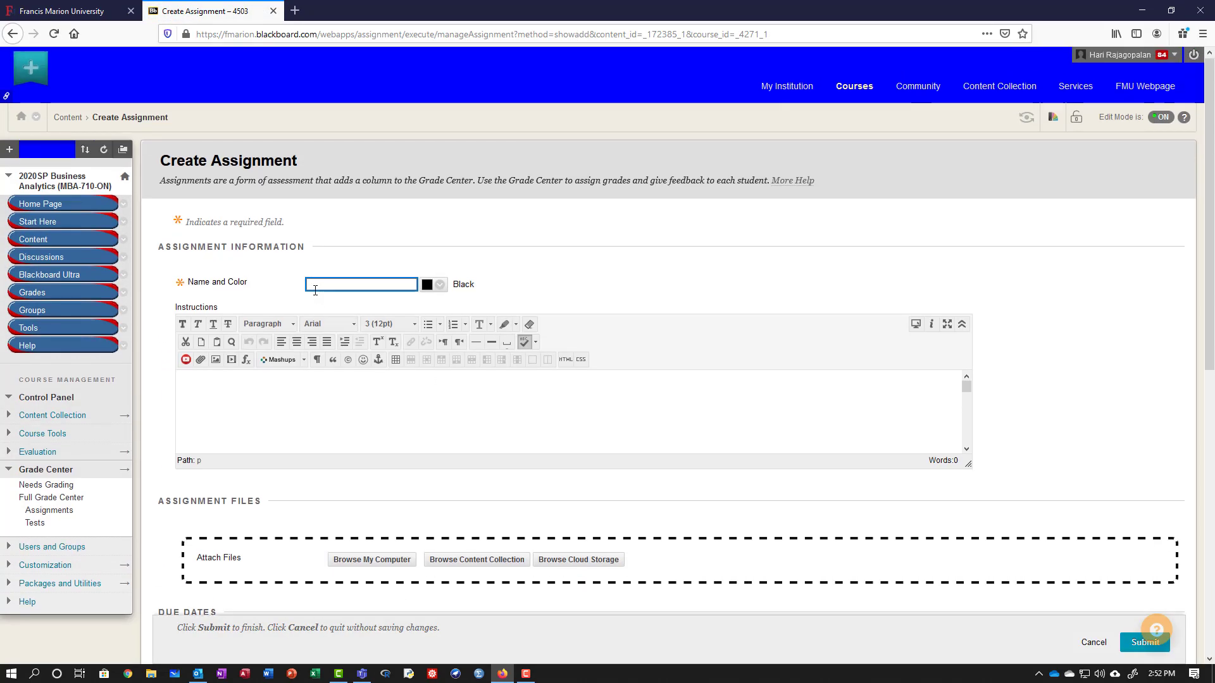
click(326, 285)
click(433, 400)
scroll(431, 418, down, 3)
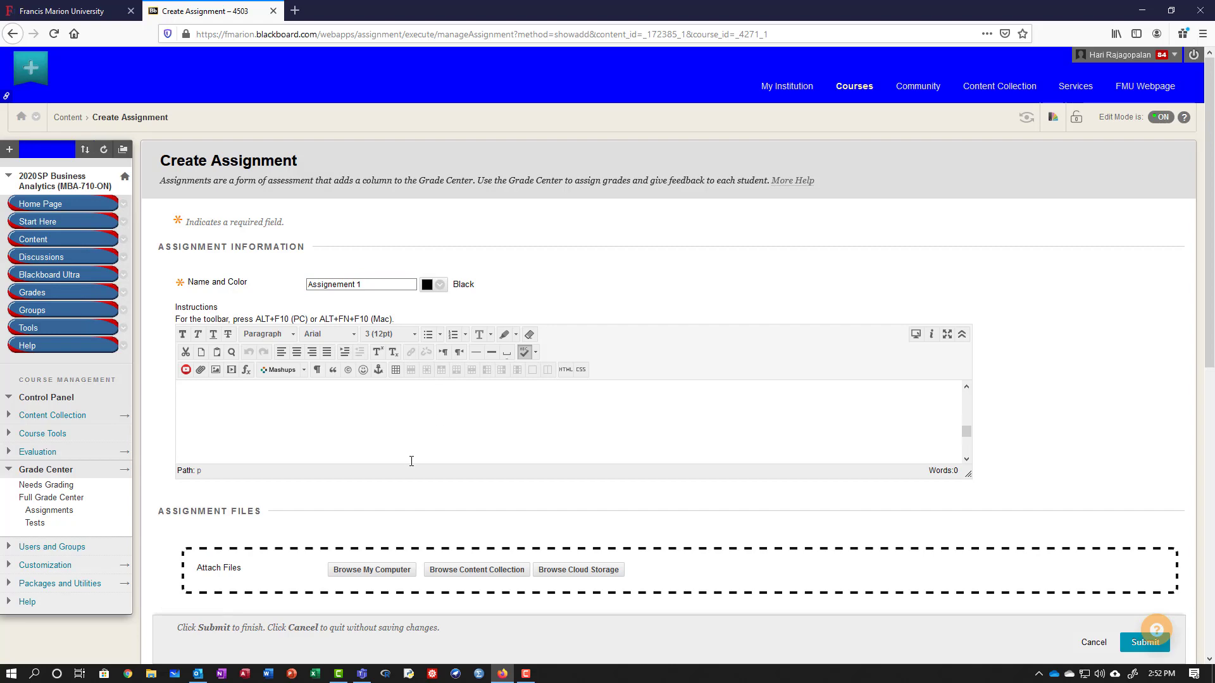
scroll(329, 538, down, 3)
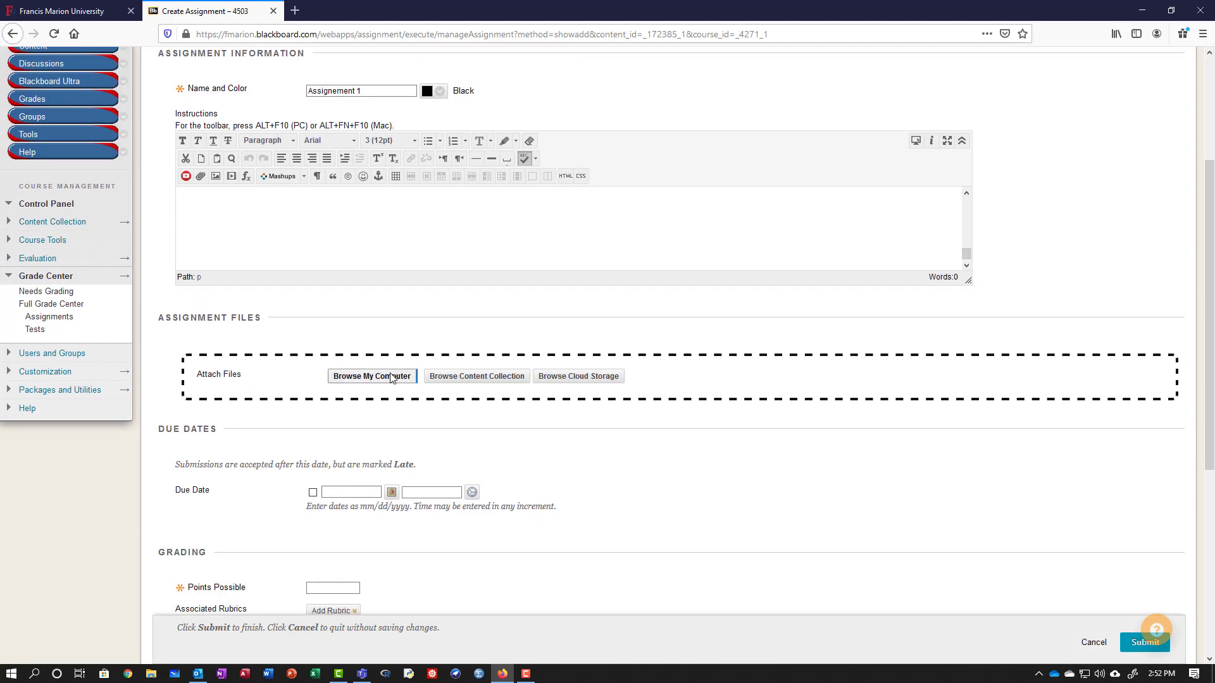
click(391, 378)
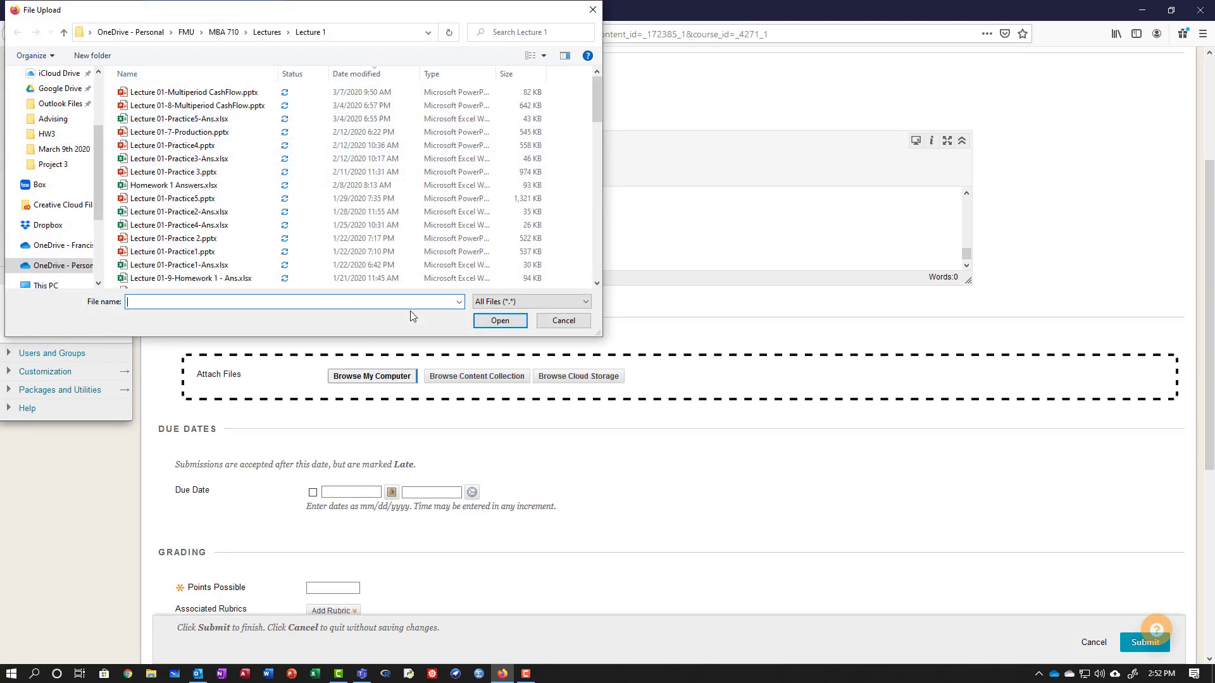
Attach Lecture 01-Practice1.pptx from the Lecture 1 folder to the assignment.
scroll(267, 234, down, 4)
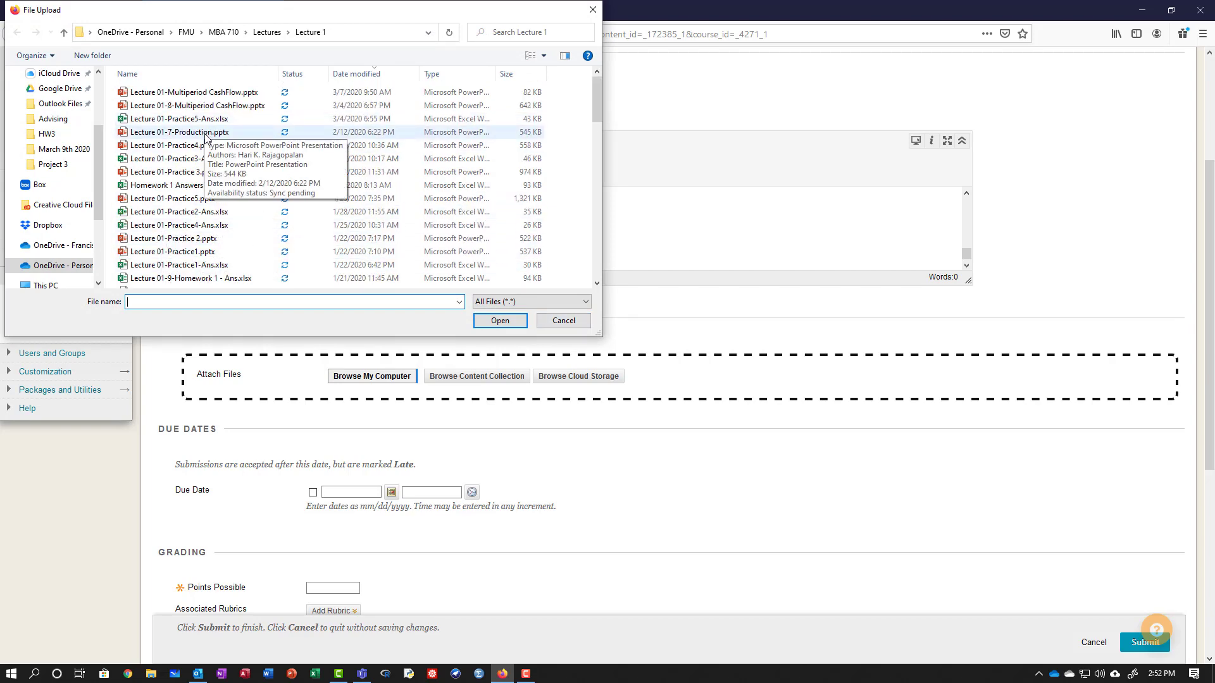
scroll(267, 233, up, 1)
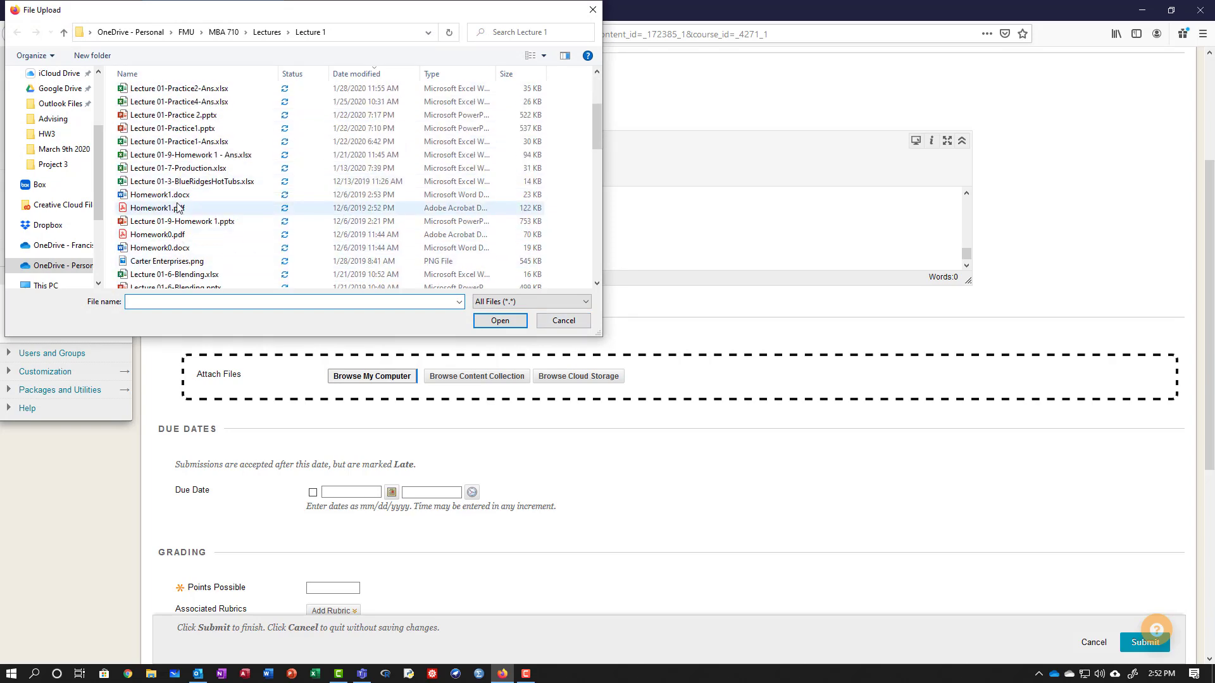
click(175, 129)
double_click(175, 129)
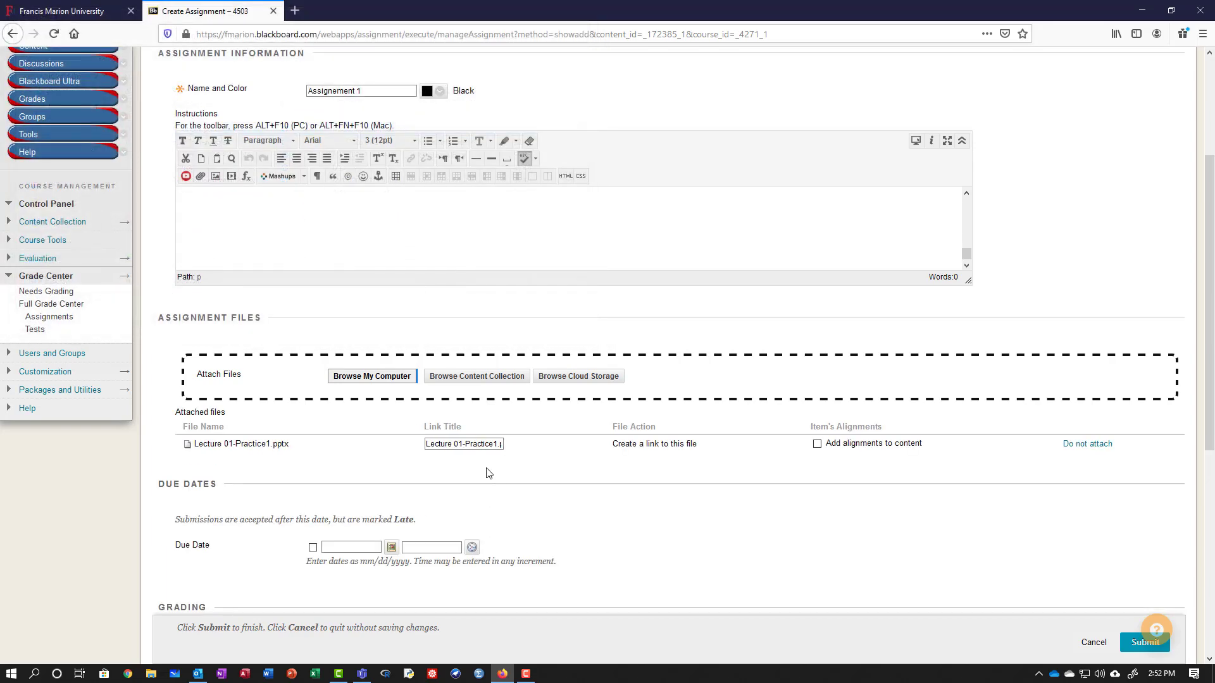
scroll(294, 406, down, 3)
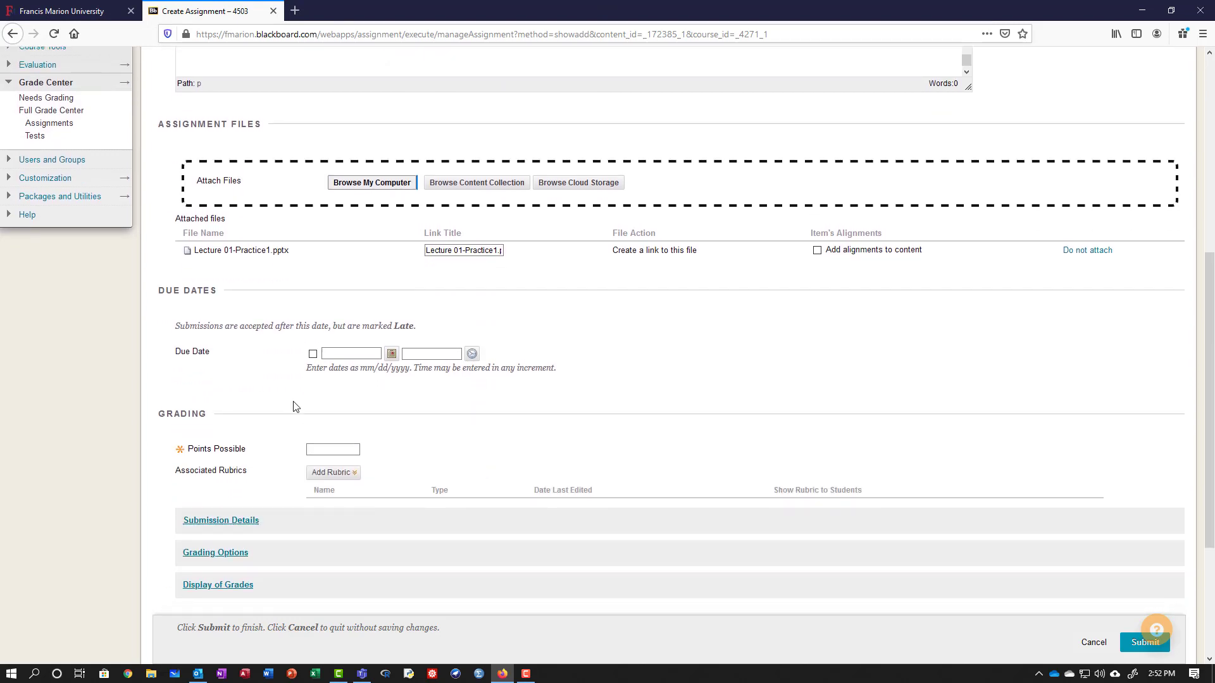
Enable the due date and set it to 03/12/2020 at 02:52 PM.
click(313, 355)
click(392, 353)
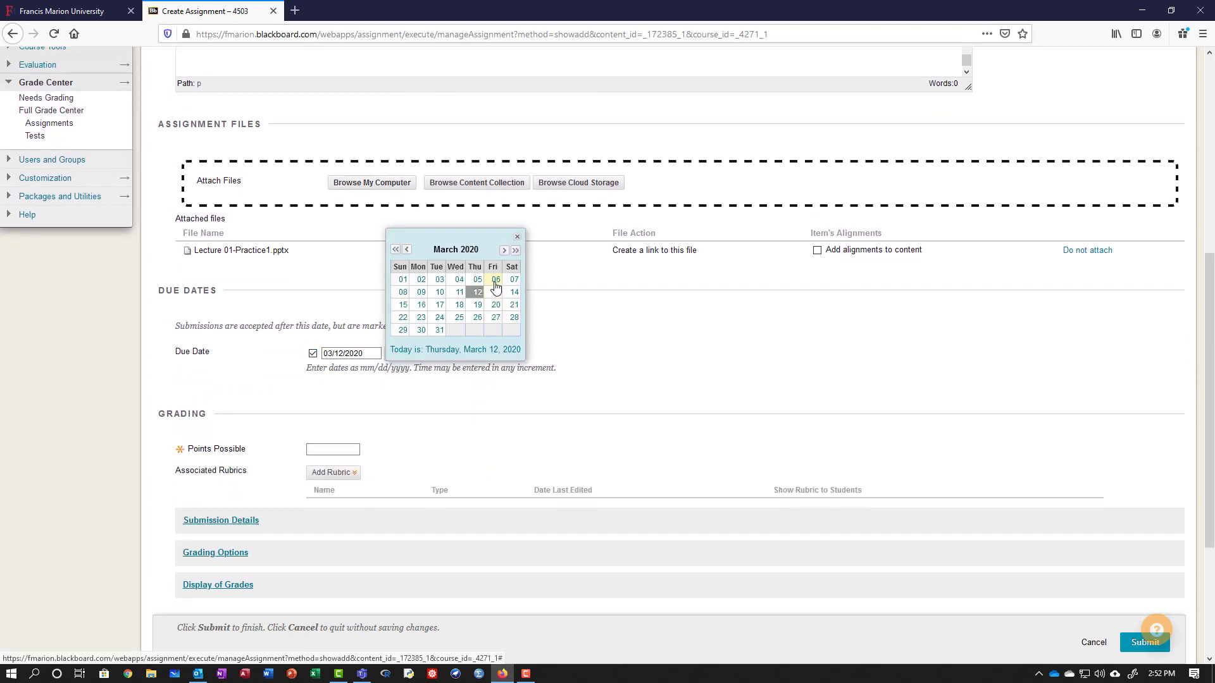
click(475, 292)
click(470, 353)
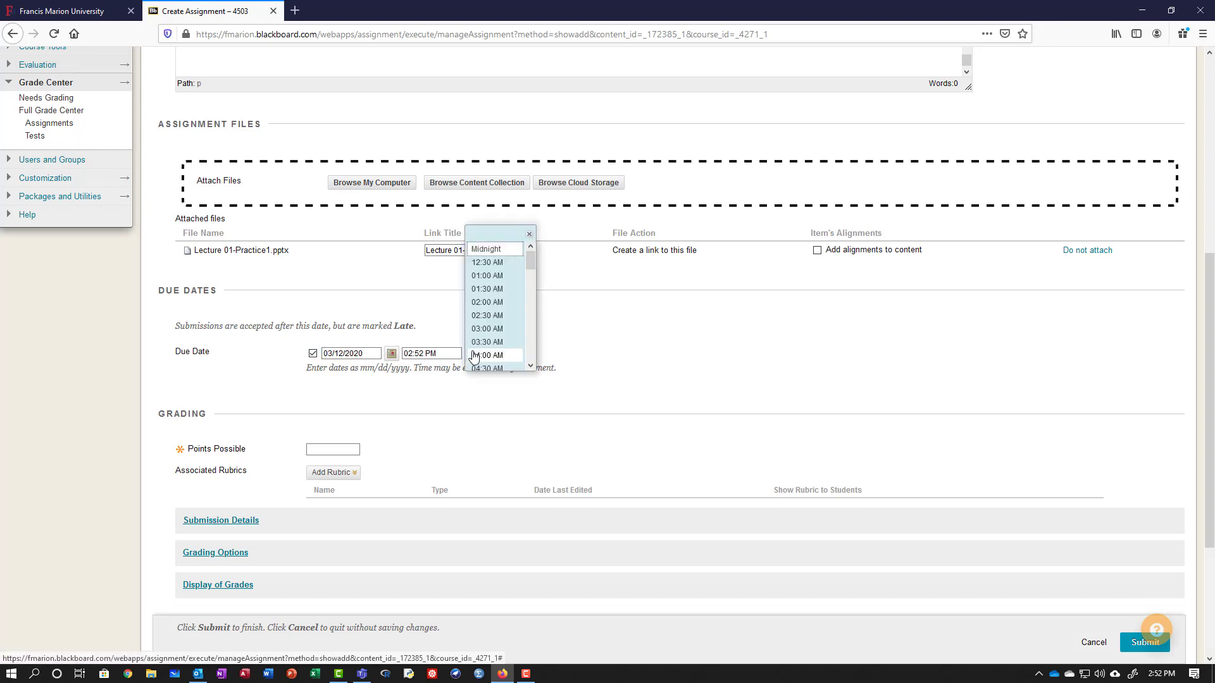
click(567, 343)
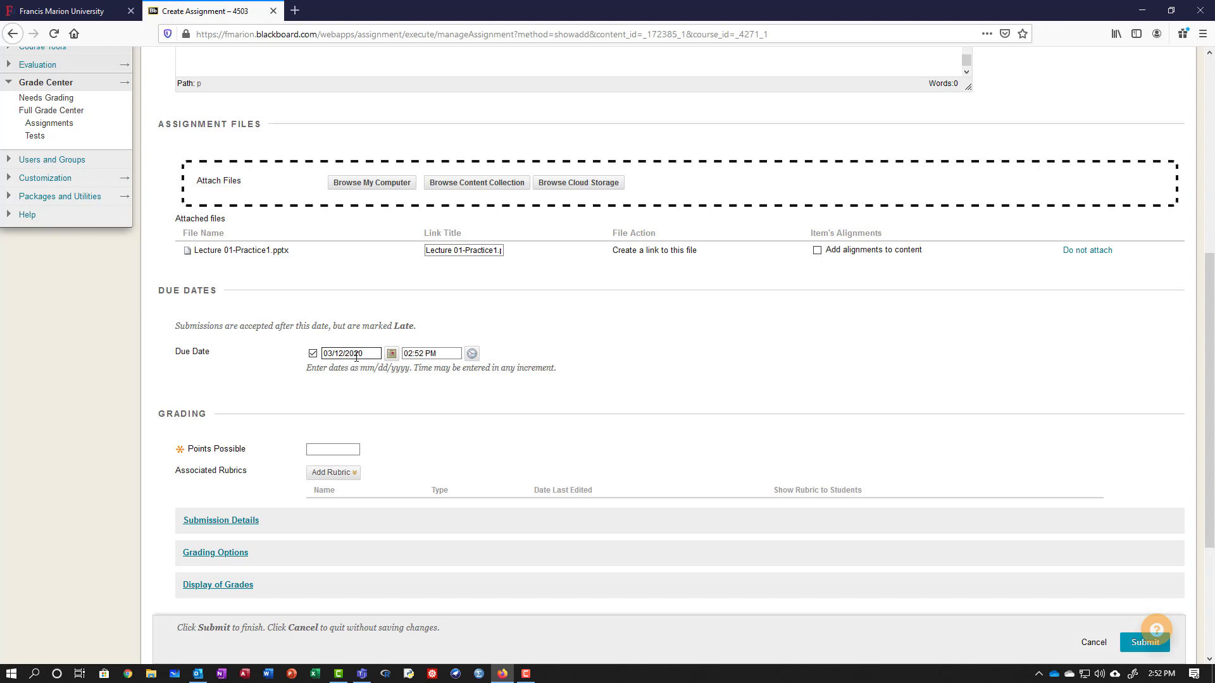
scroll(365, 402, down, 3)
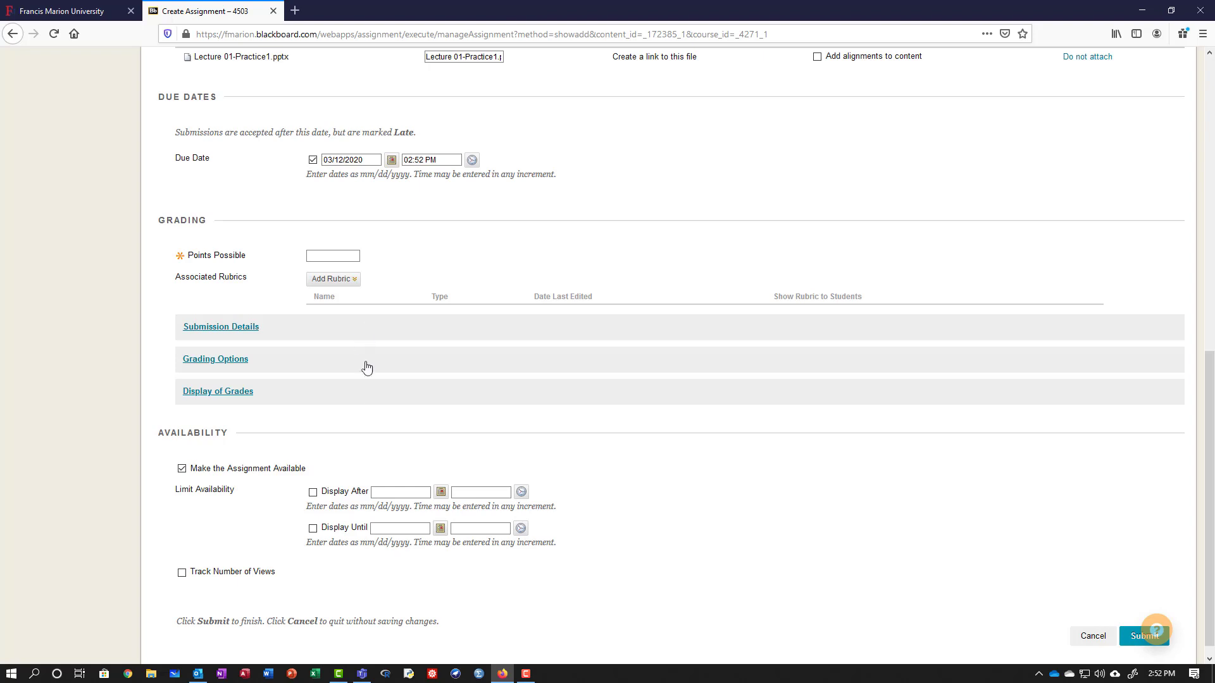
Make the assignment display until 03/12/2020 11:59 PM and keep it to a single attempt.
click(313, 528)
click(318, 279)
click(250, 326)
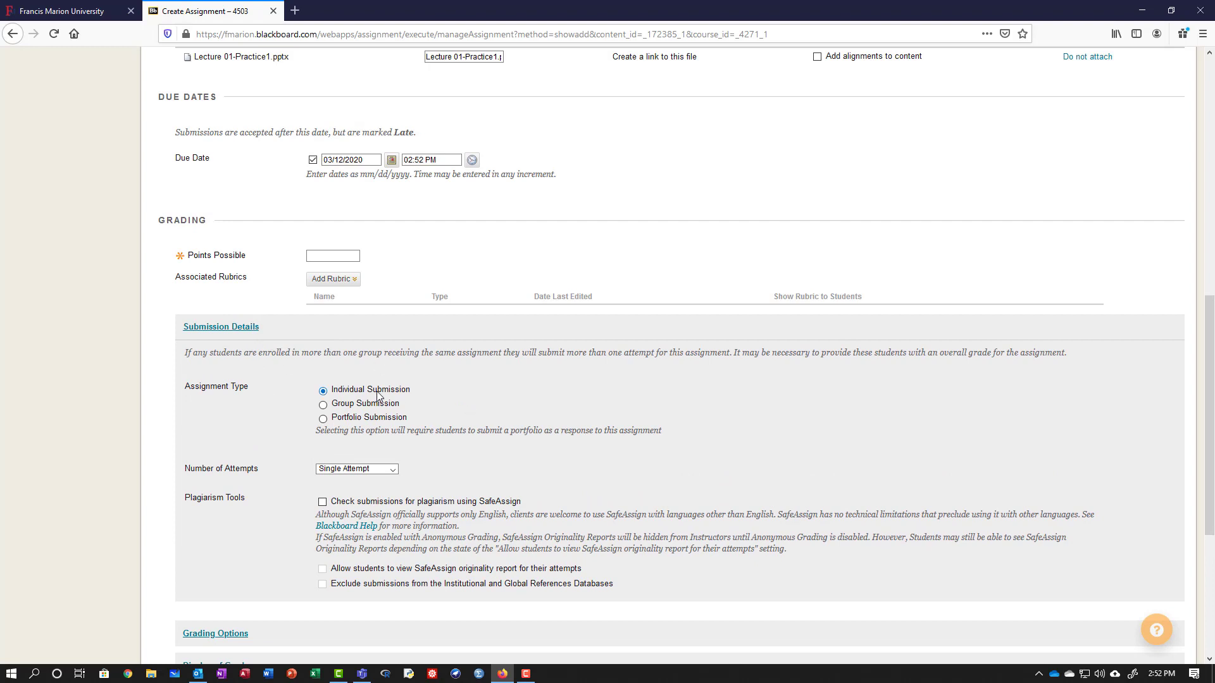
click(370, 470)
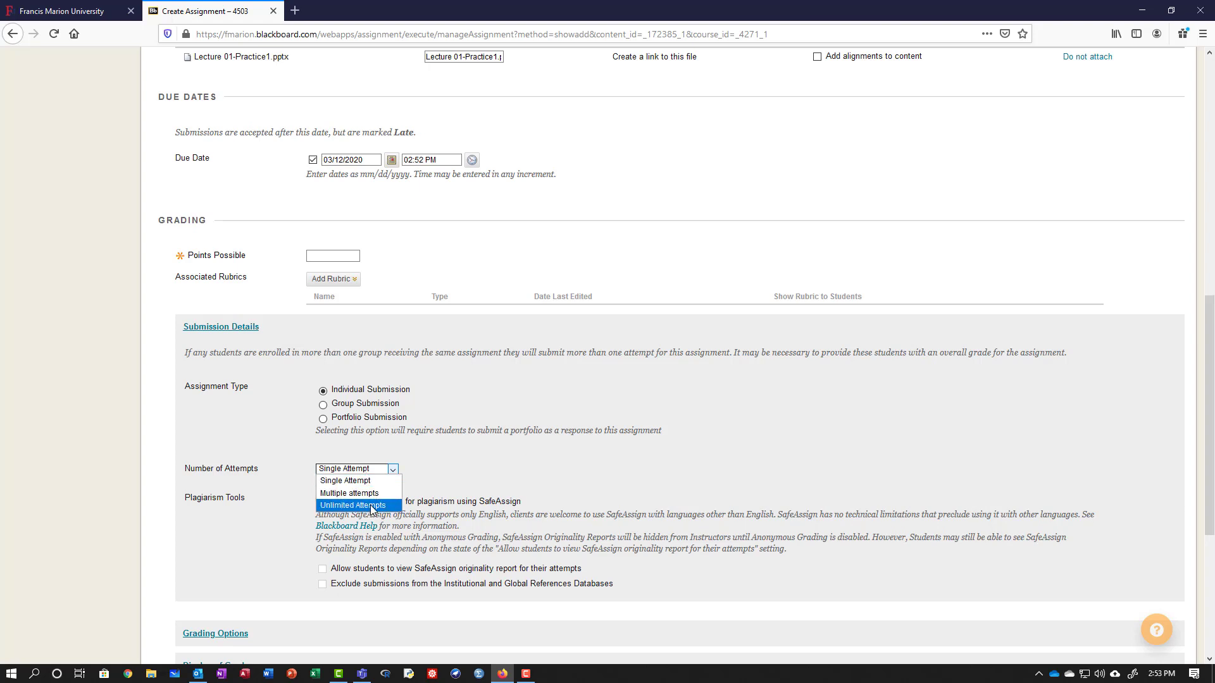
click(457, 443)
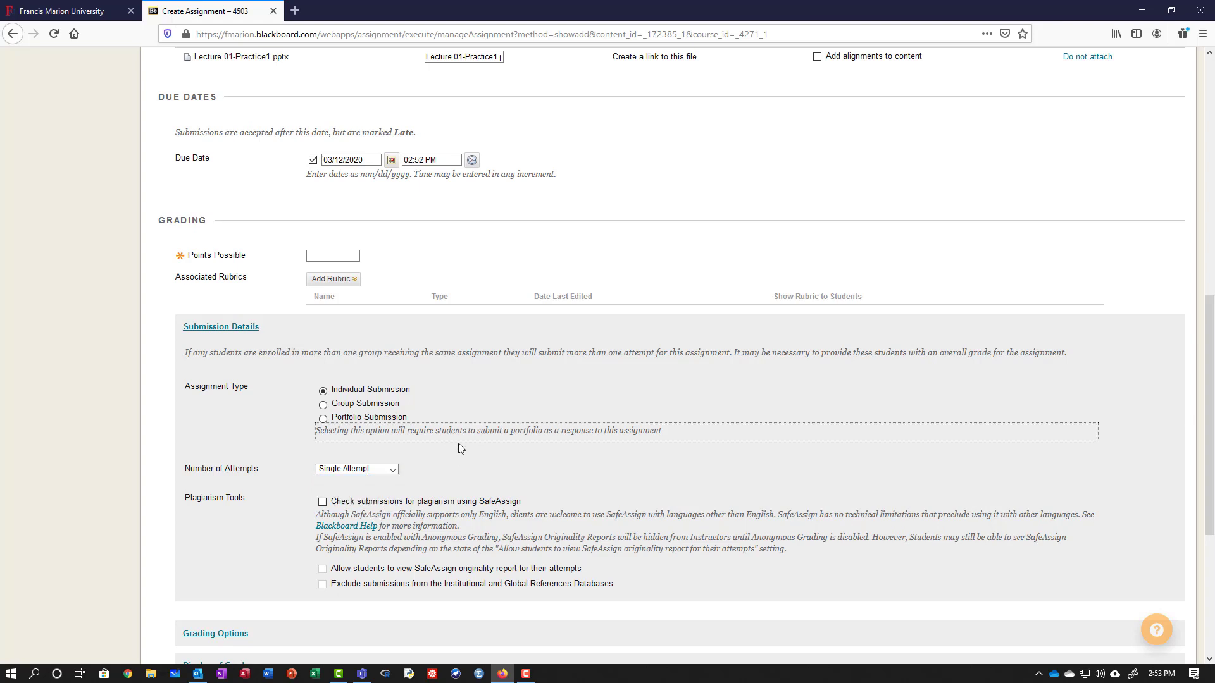
Review the SafeAssign options, leaving plagiarism checking turned off.
scroll(457, 445, down, 3)
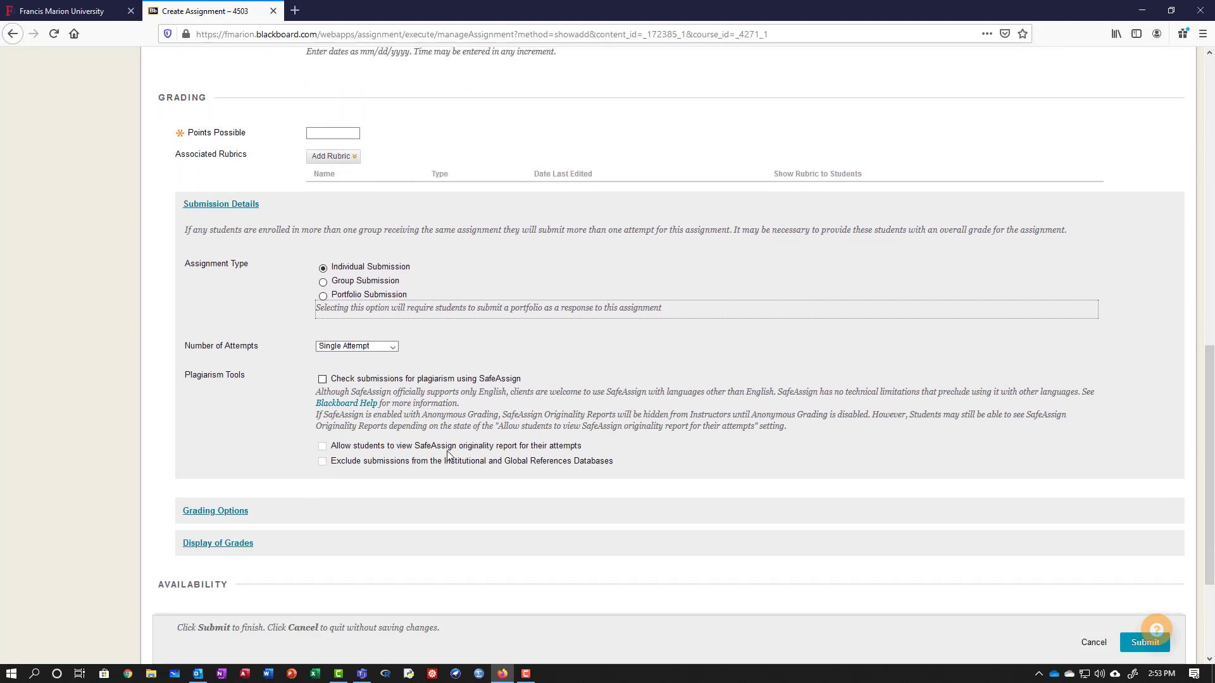
drag(348, 372, 456, 375)
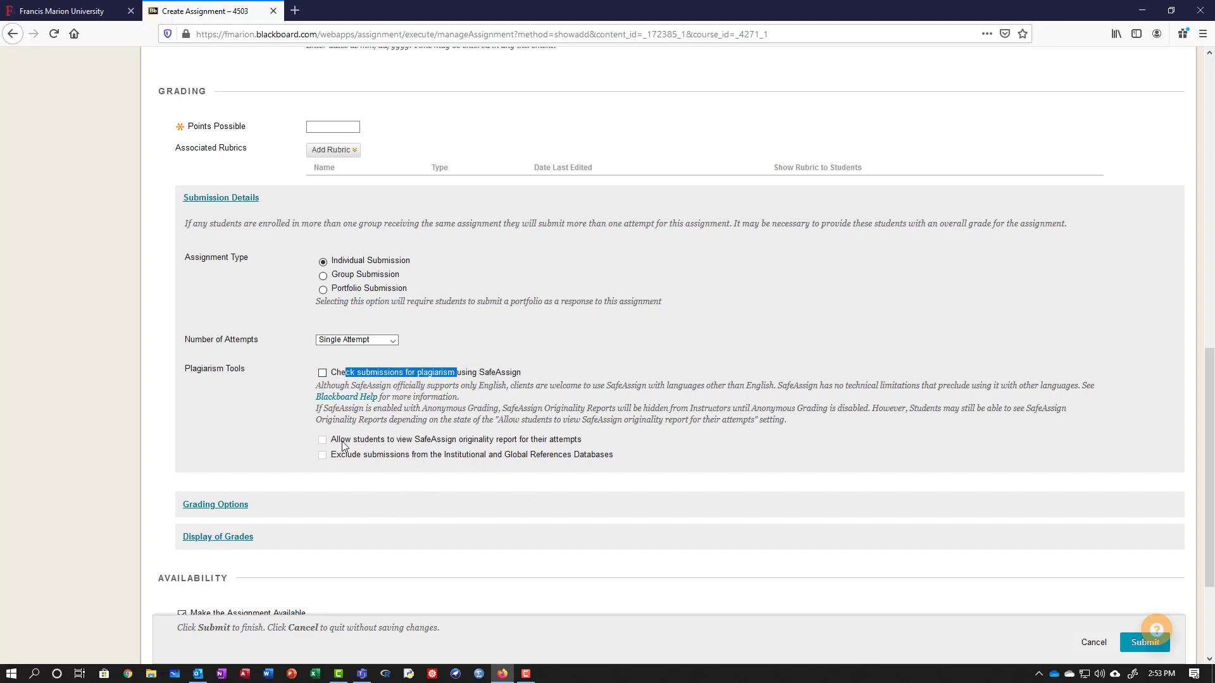
drag(337, 441, 345, 441)
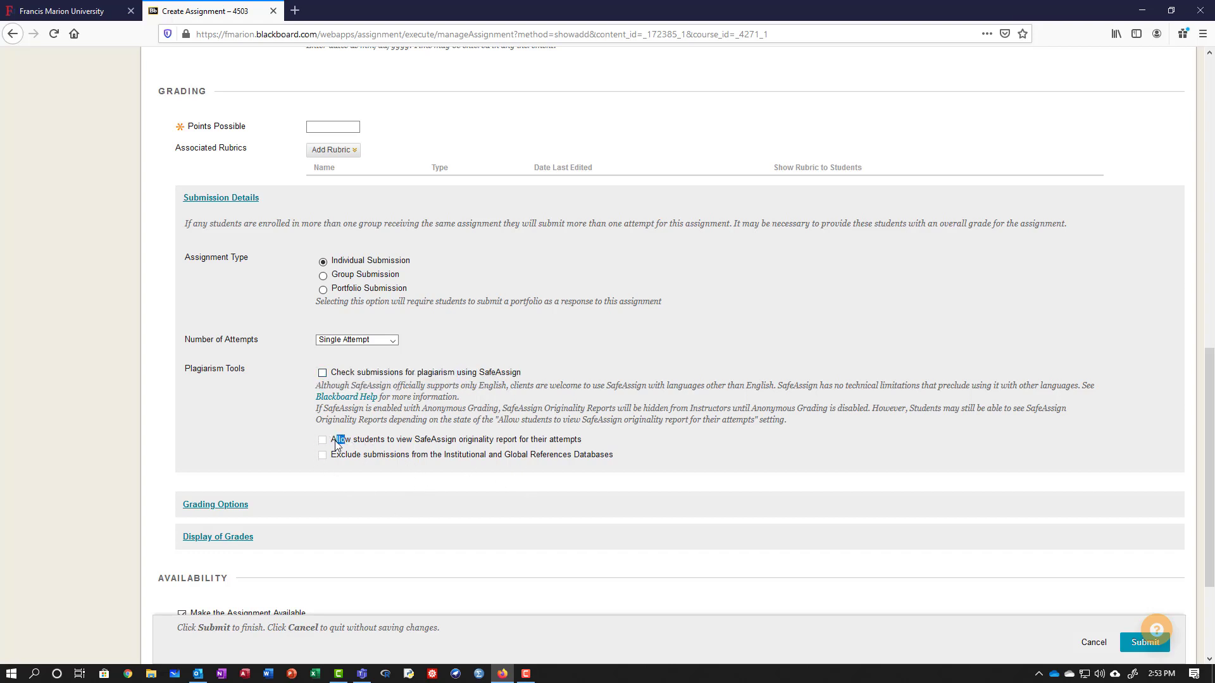
click(323, 373)
drag(352, 442, 500, 448)
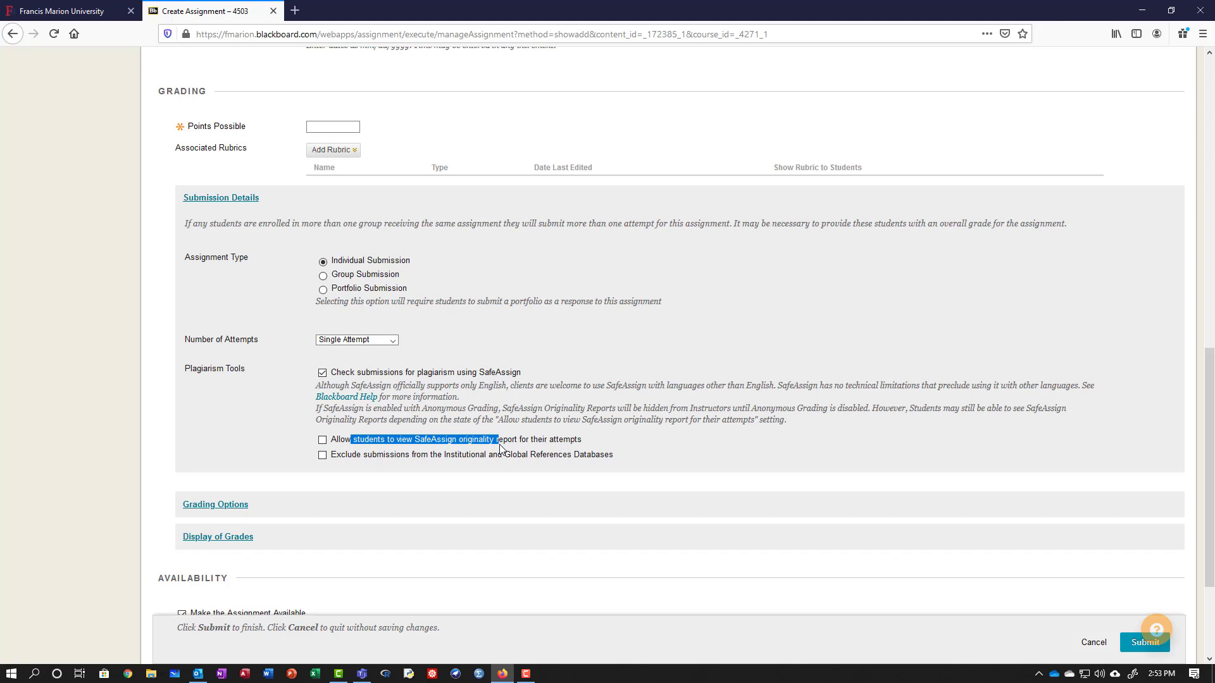
drag(579, 456, 552, 454)
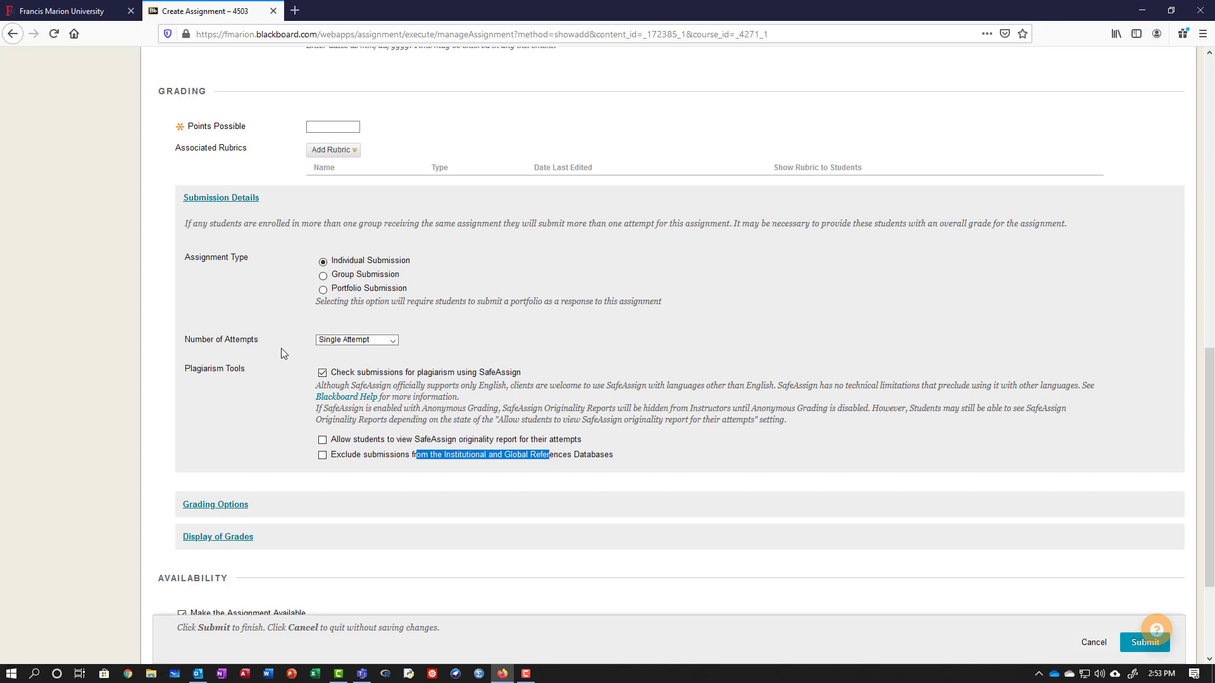
click(323, 373)
click(240, 506)
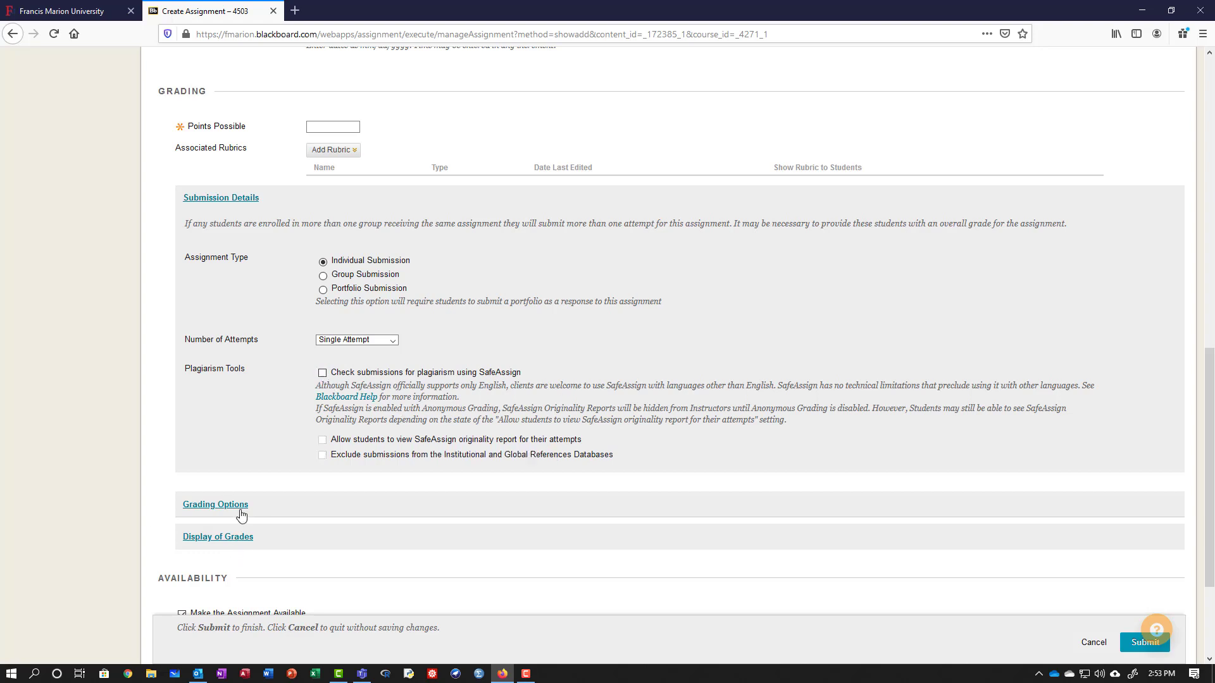
Check the grade display settings (Score, shown in My Grades), then return to the course Home Page.
scroll(297, 430, down, 4)
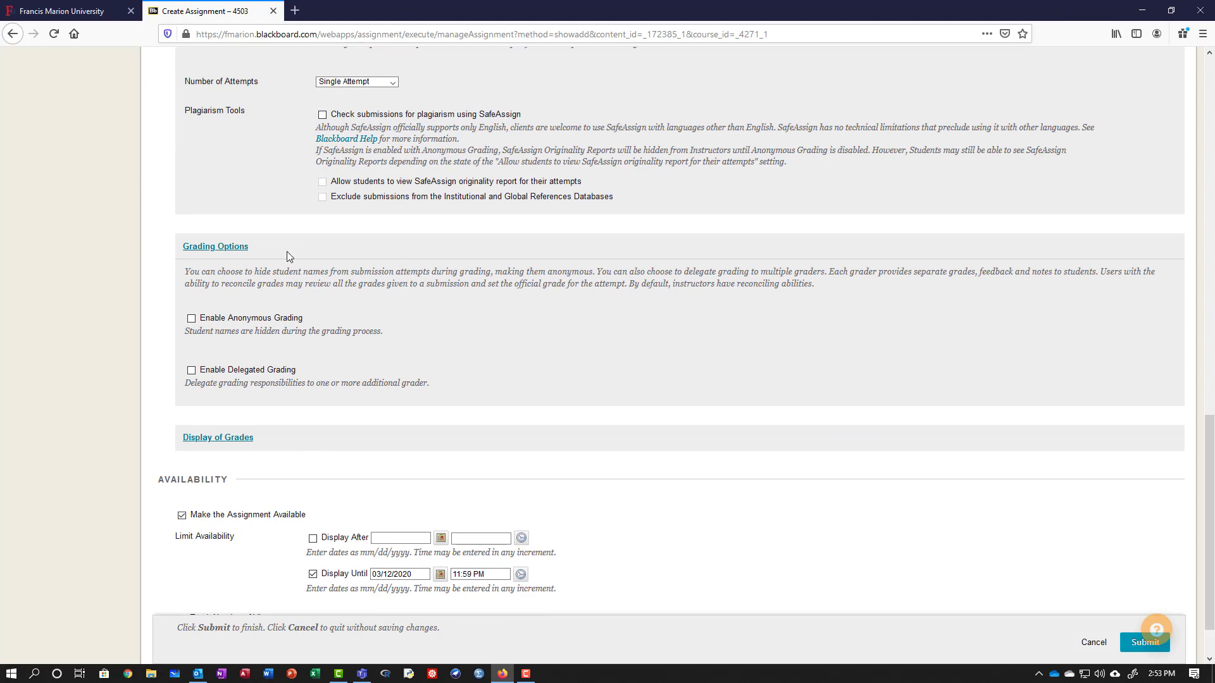
click(244, 438)
scroll(421, 437, down, 4)
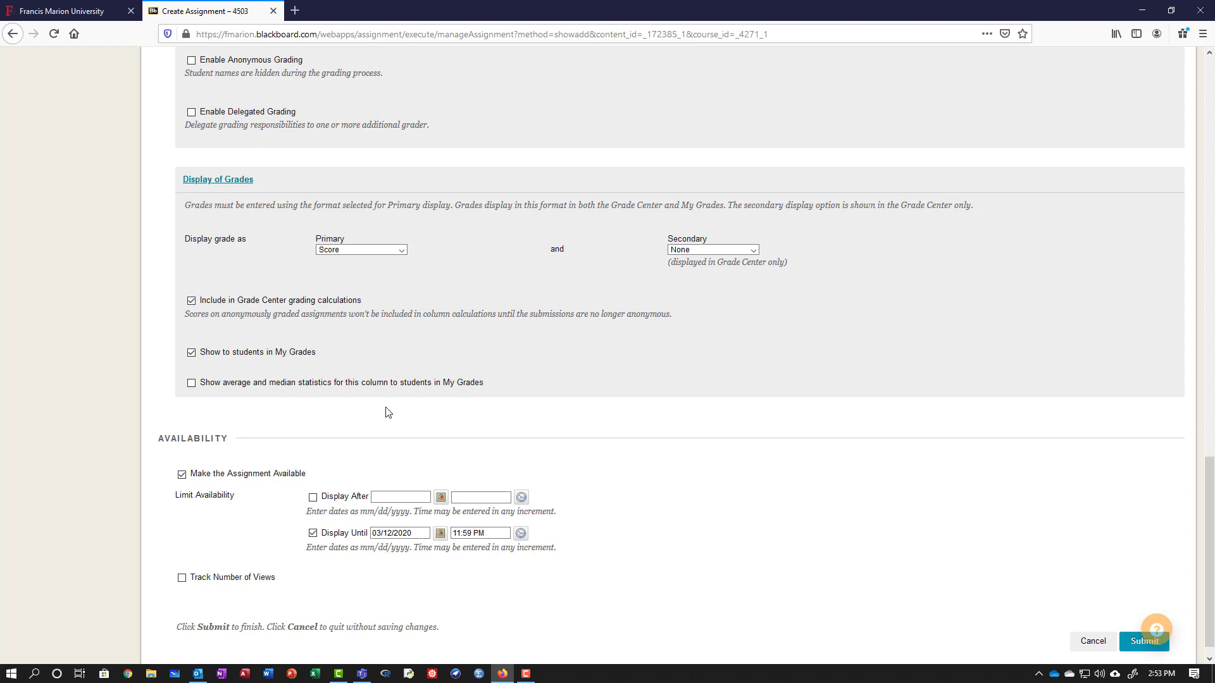
scroll(495, 396, up, 5)
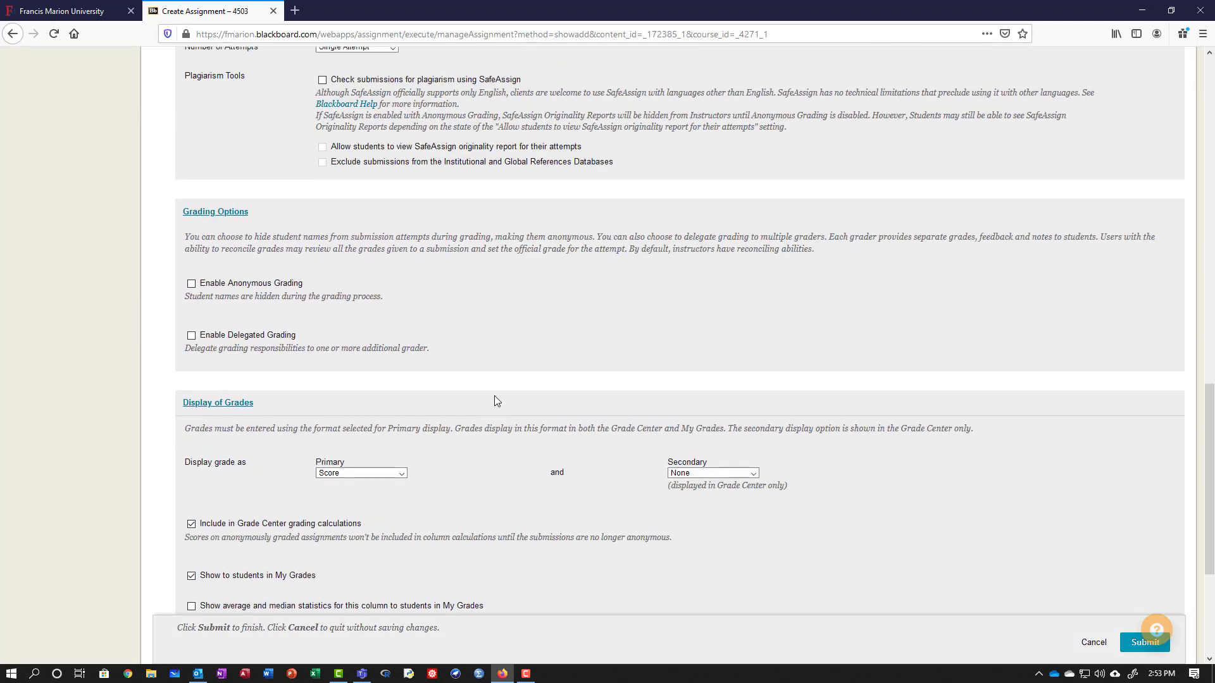
scroll(500, 404, up, 11)
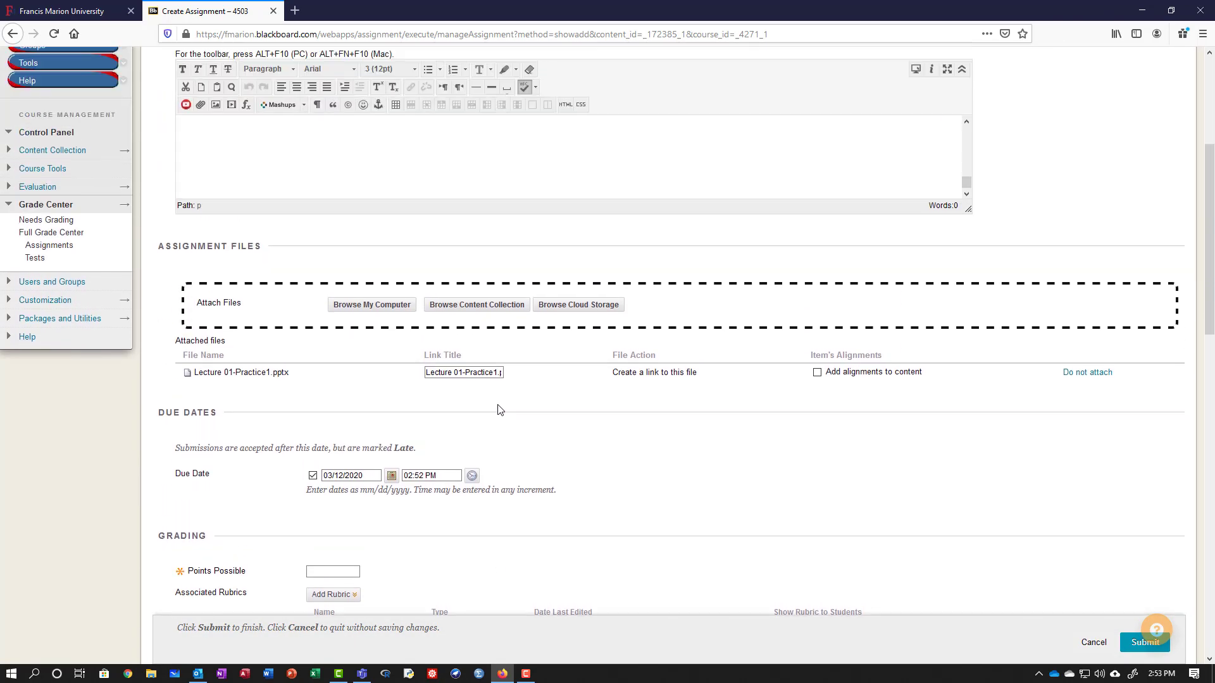
scroll(500, 410, up, 1)
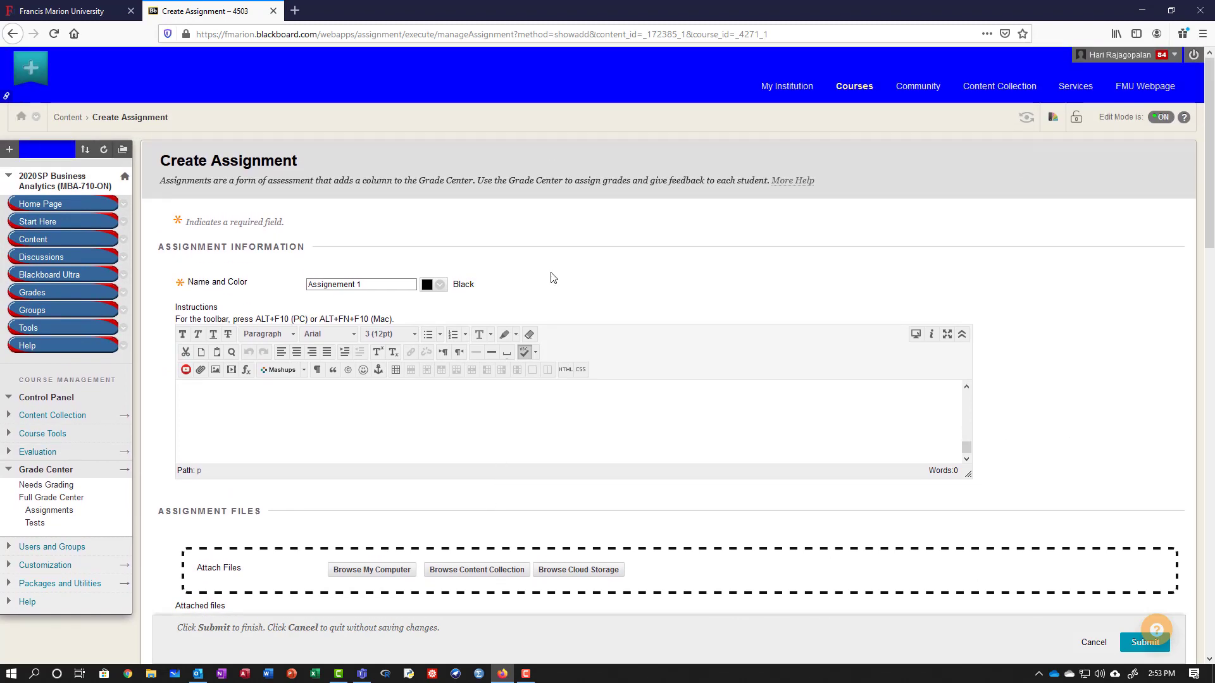
click(57, 205)
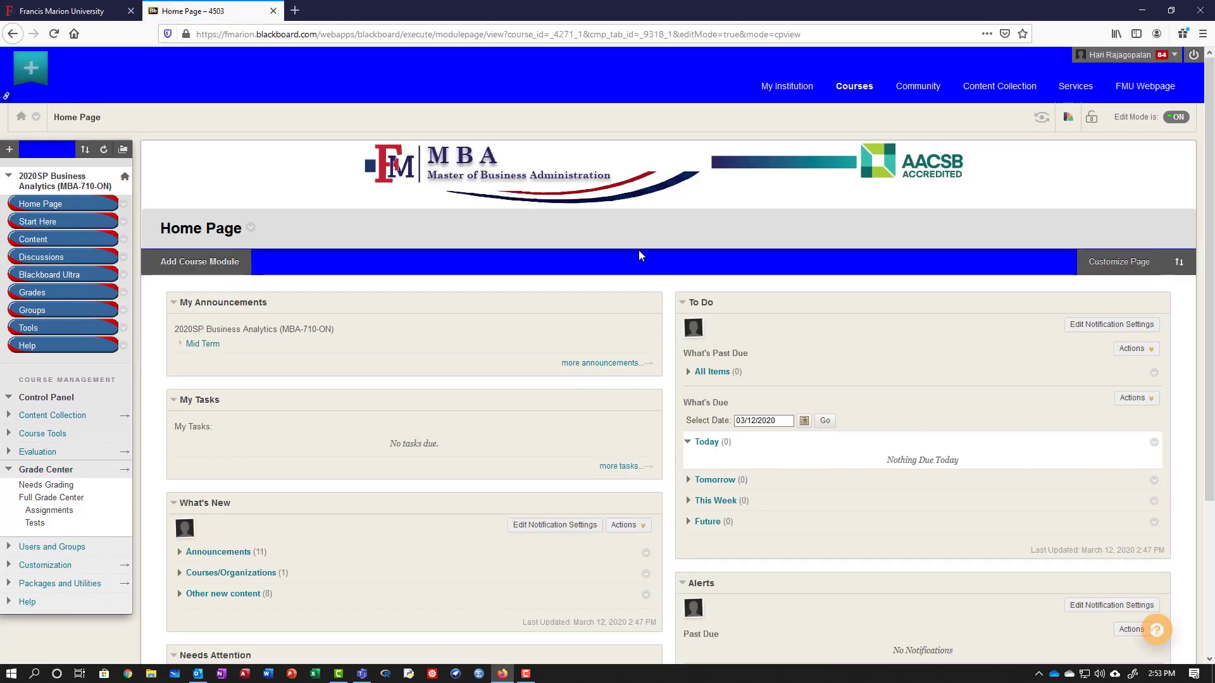